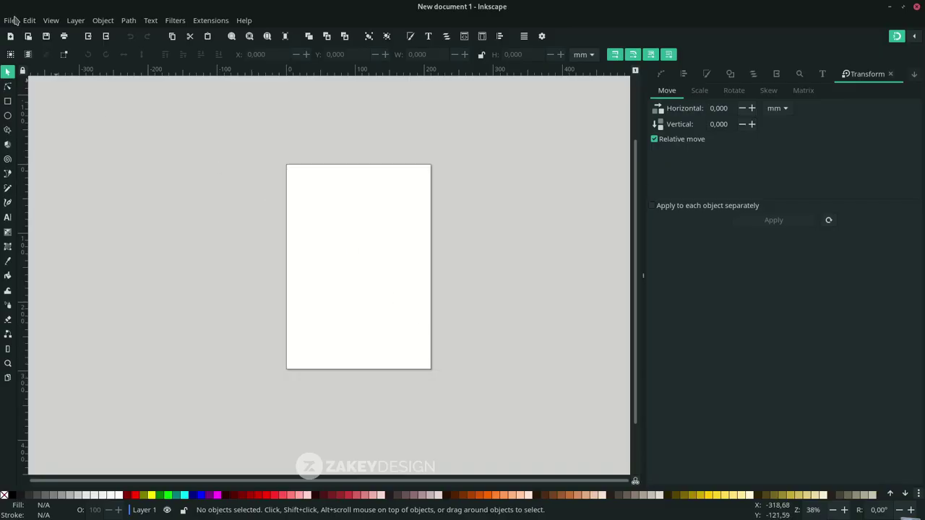
Import the car photo from the desktop, embedding it in the document.
left_click(14, 19)
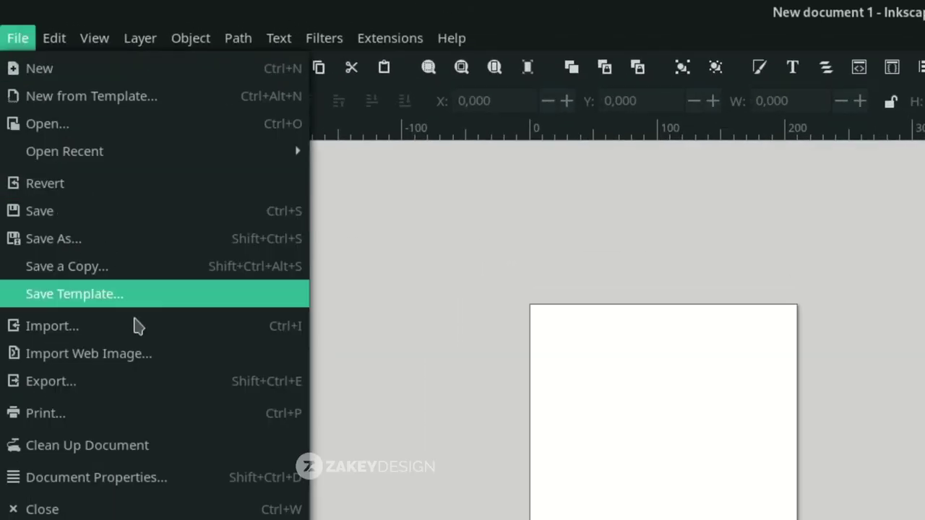
left_click(145, 339)
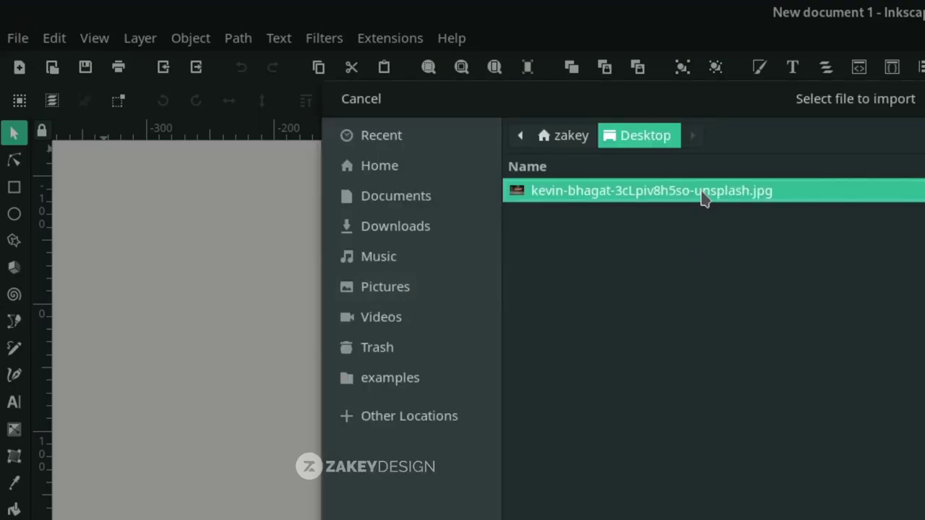
double_click(702, 198)
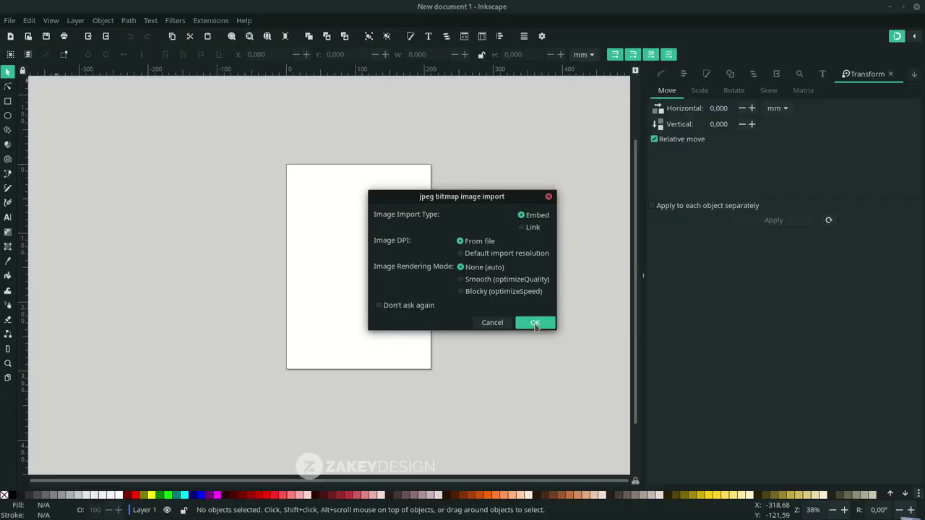
left_click(535, 327)
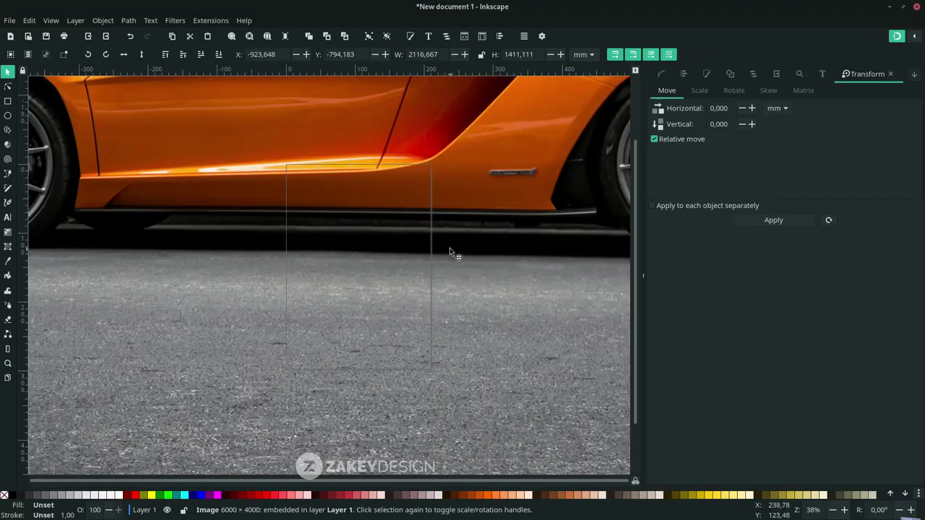
Shrink the car photo to a fraction of its size and move it onto the page.
scroll(448, 247, "down", 1)
scroll(449, 247, "down", 2)
scroll(449, 247, "down", 1)
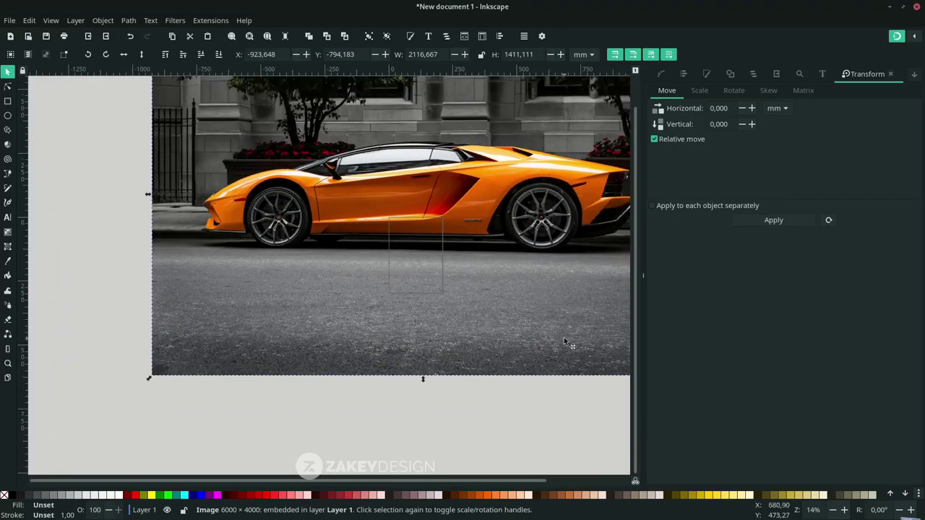
scroll(517, 340, "right", 3)
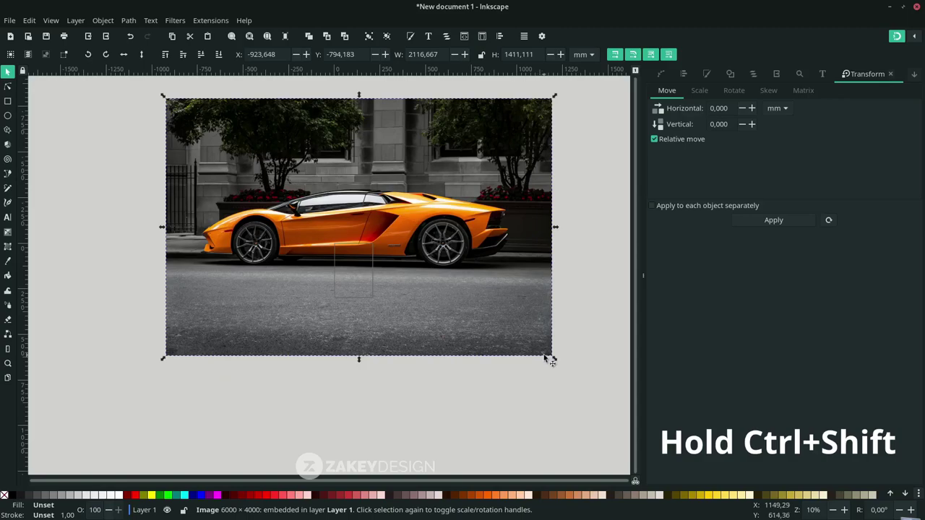
left_click_drag(545, 359, 388, 280)
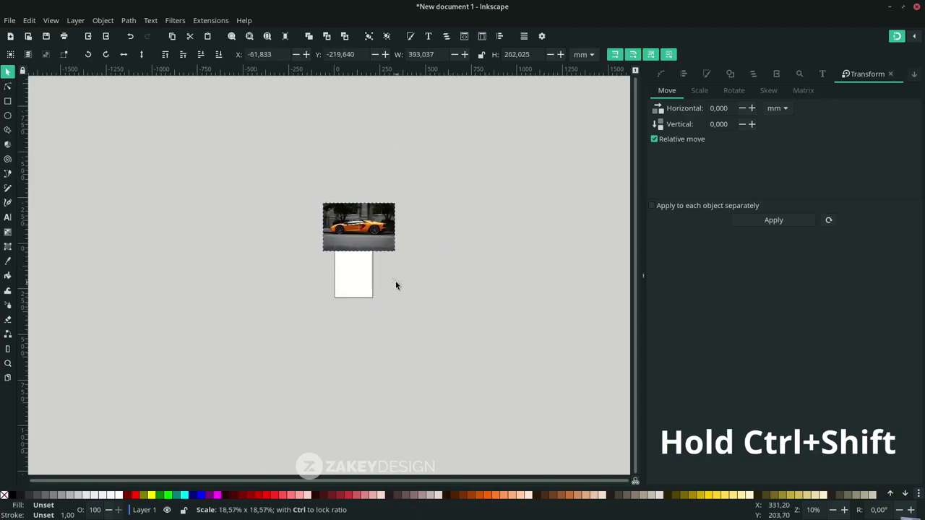
scroll(388, 280, "up", 2)
mouse_move(359, 196)
left_mouse_down()
mouse_move(339, 279)
mouse_move(354, 278)
left_mouse_up()
scroll(360, 305, "up", 2)
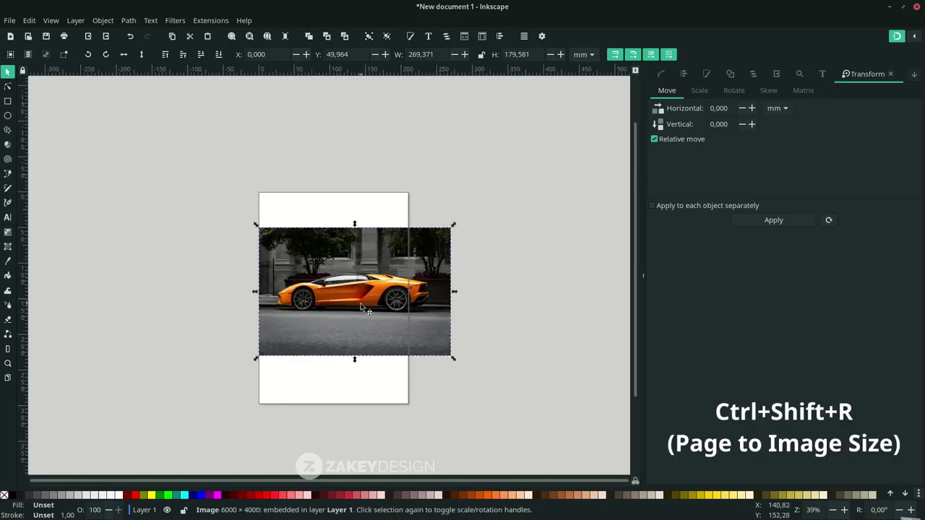
Resize the page to fit the car photo at 269.371 × 179.581 mm.
key("ctrl+shift+r")
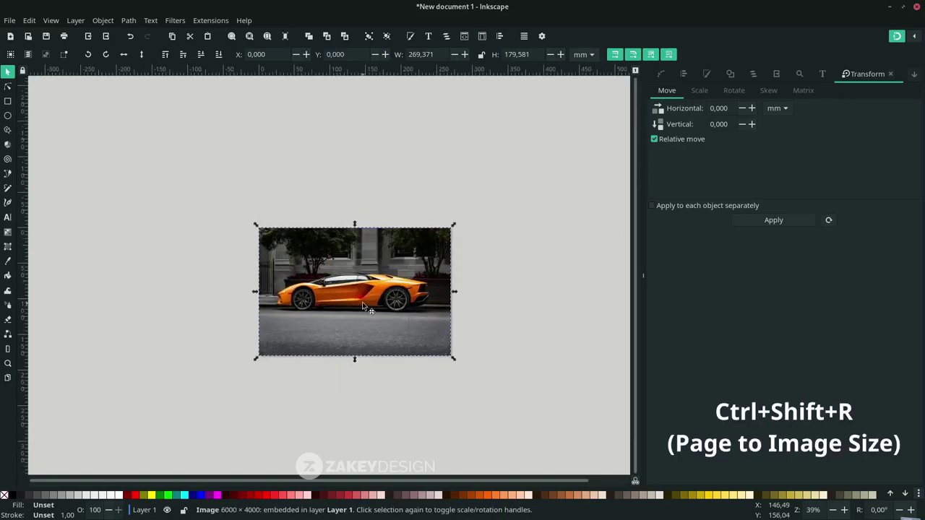
left_click(492, 306)
left_click_drag(419, 302, 375, 338)
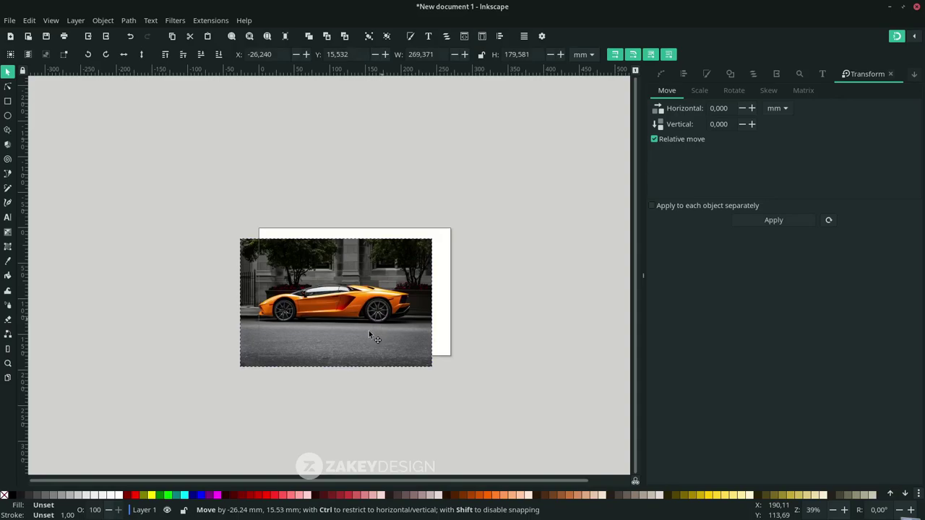
key("ctrl+z")
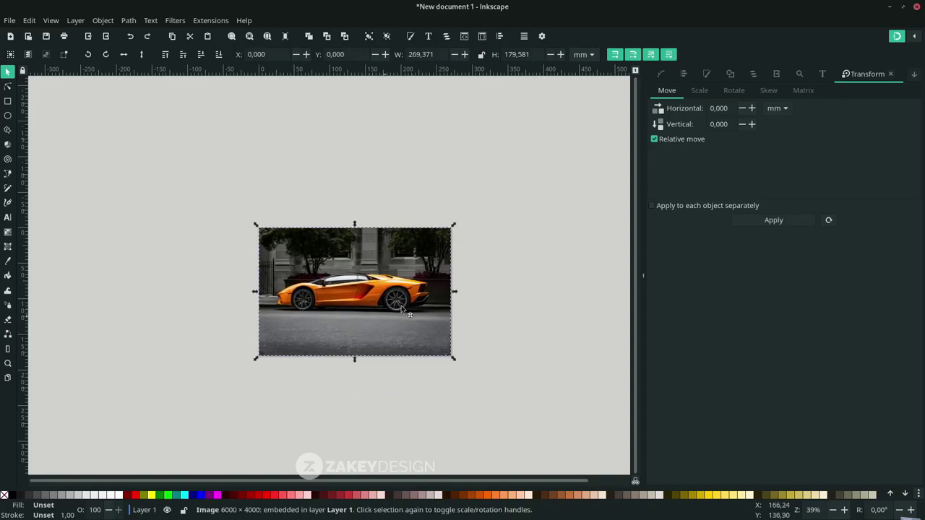
left_click(492, 288)
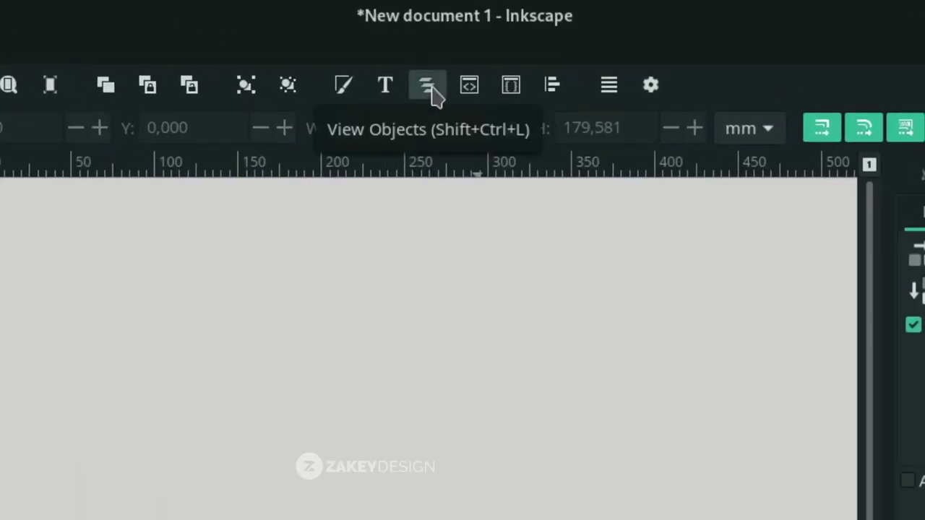
Rename Layer 1 to 'Image' in the Layers and Objects panel.
left_click(446, 37)
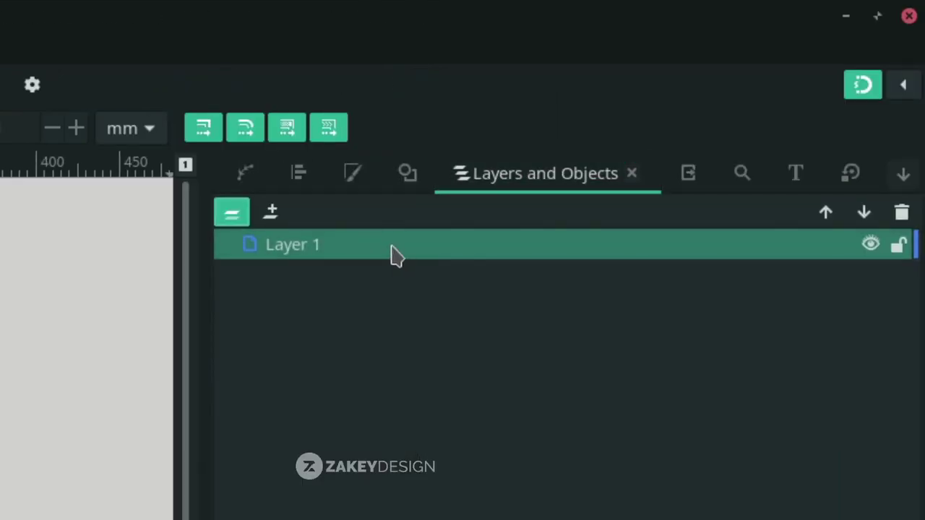
double_click(392, 244)
type("Image")
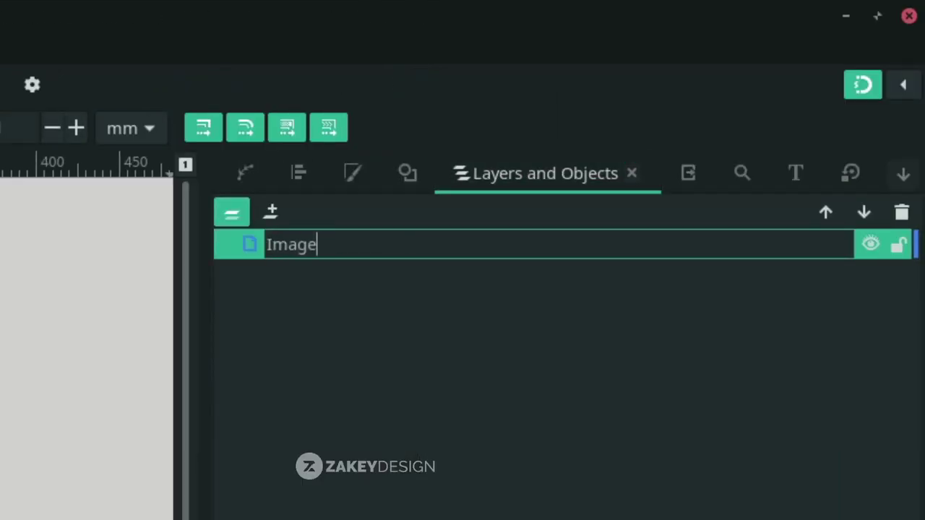
key("Return")
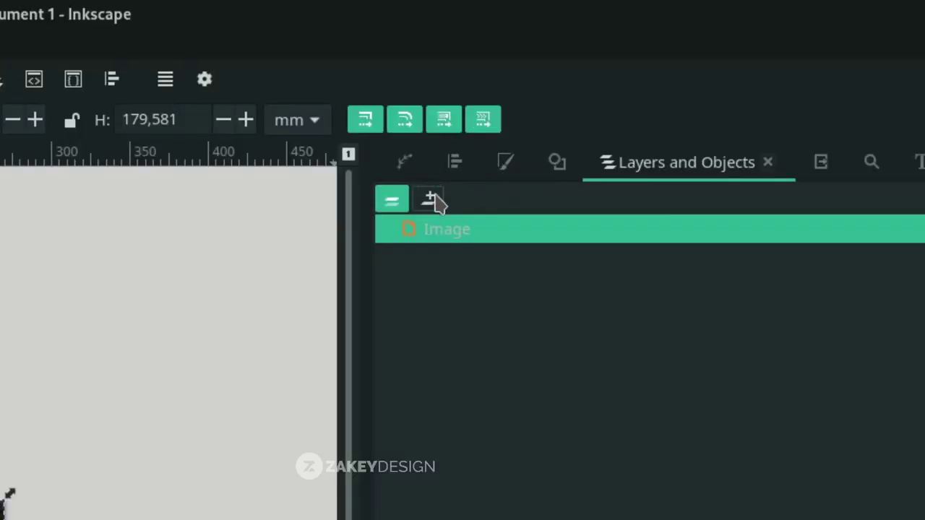
Add a 'Logo' layer above Image and turn snapping off.
left_click(271, 210)
type("Logo")
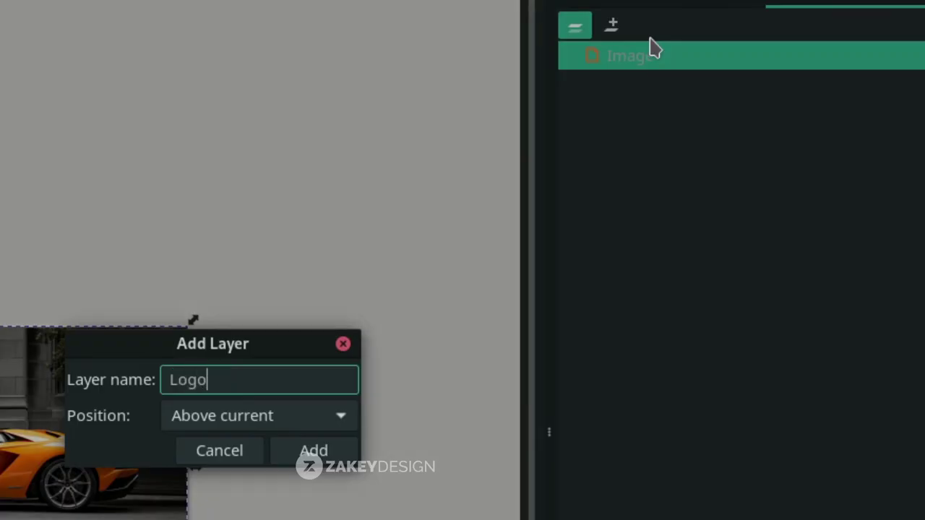
key("Return")
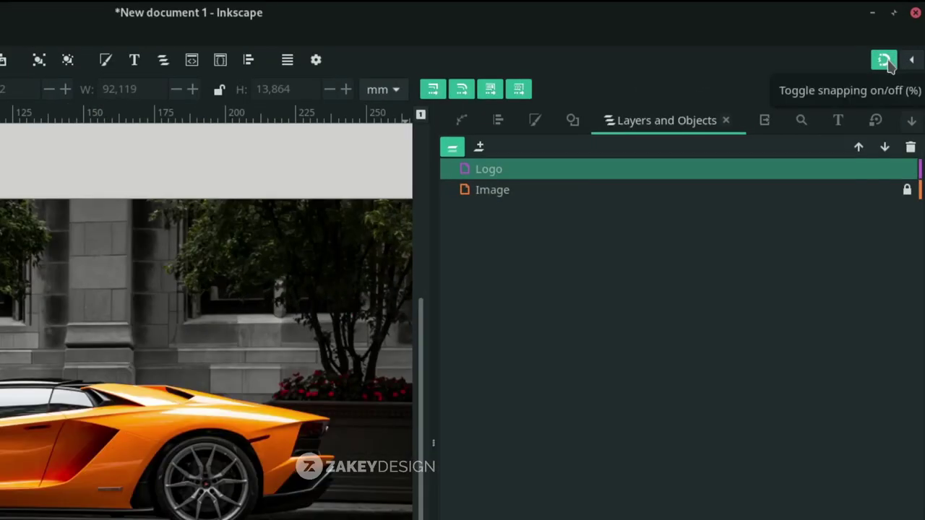
left_click(886, 62)
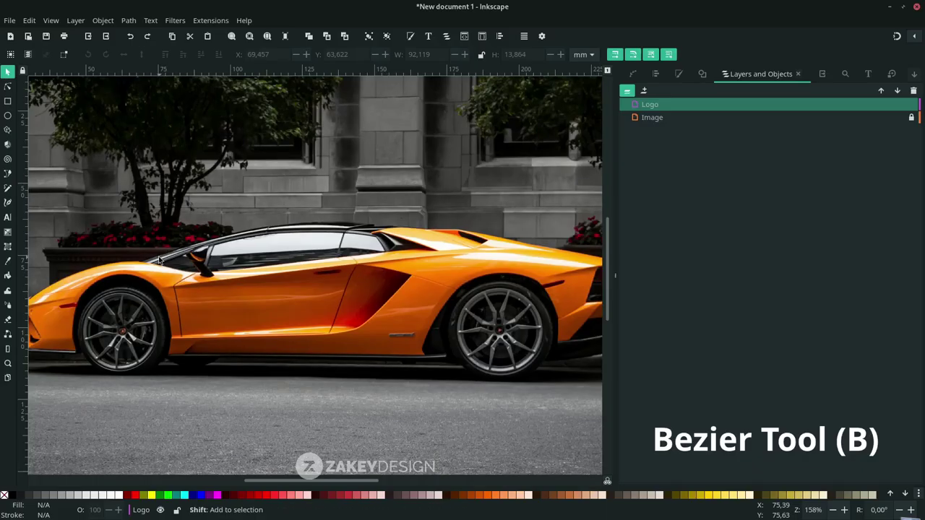
With the Bezier tool, trace a curved roofline path and begin a curve along the lower window edge.
scroll(217, 253, "left", 2)
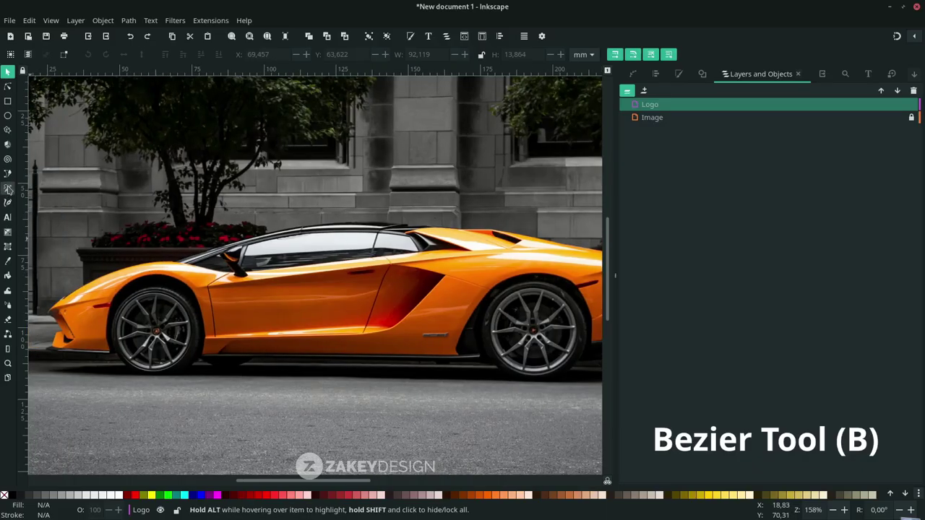
left_click(8, 173)
scroll(240, 257, "up", 2)
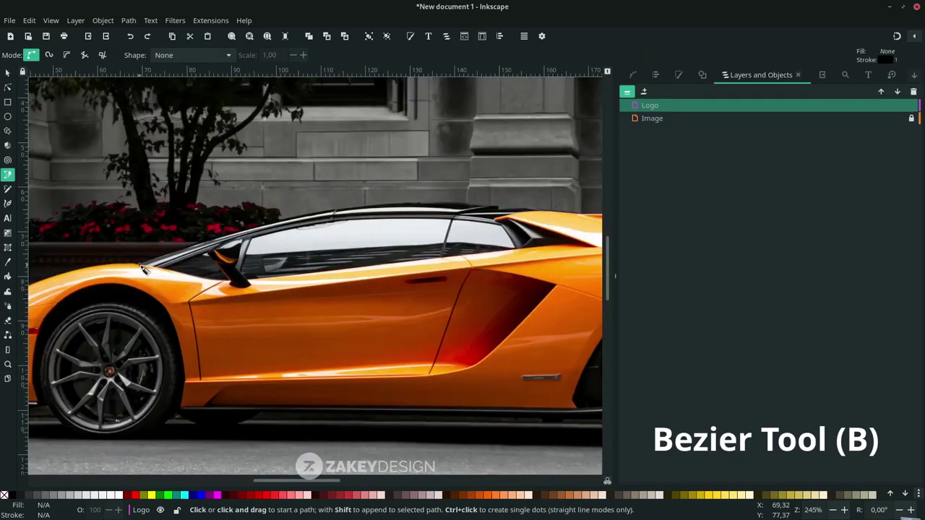
left_click(144, 269)
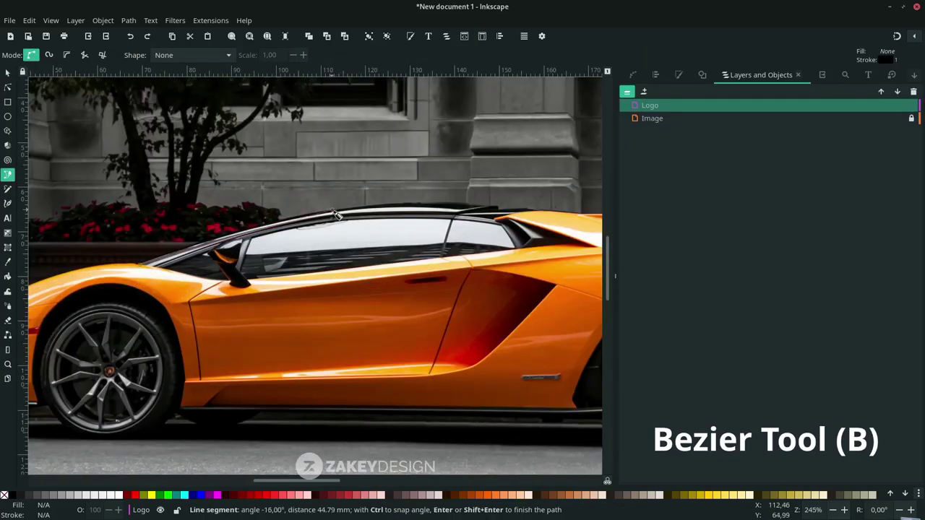
left_click_drag(334, 211, 394, 206)
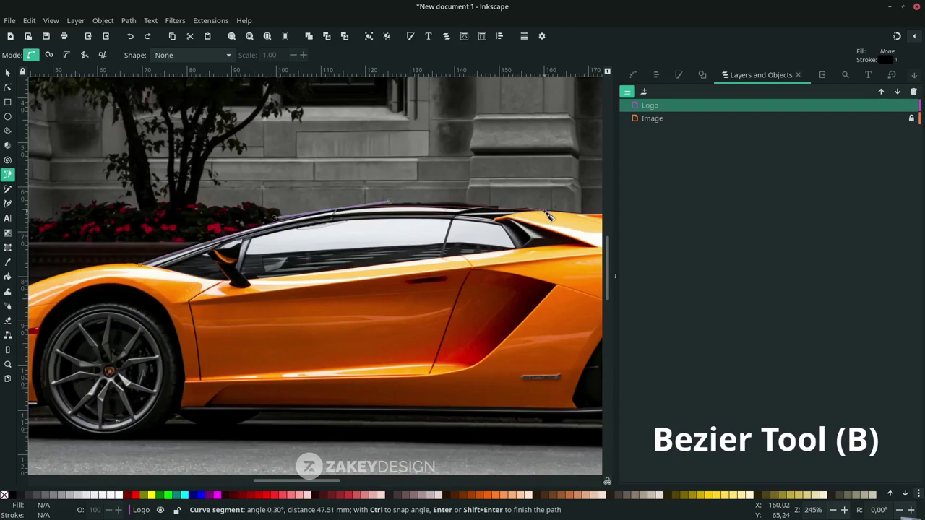
left_click_drag(542, 216, 575, 222)
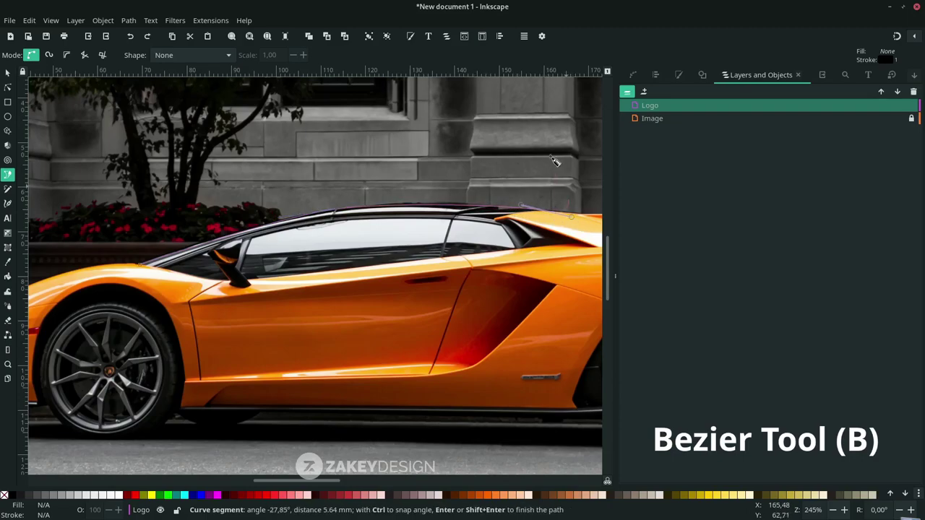
right_click(550, 190)
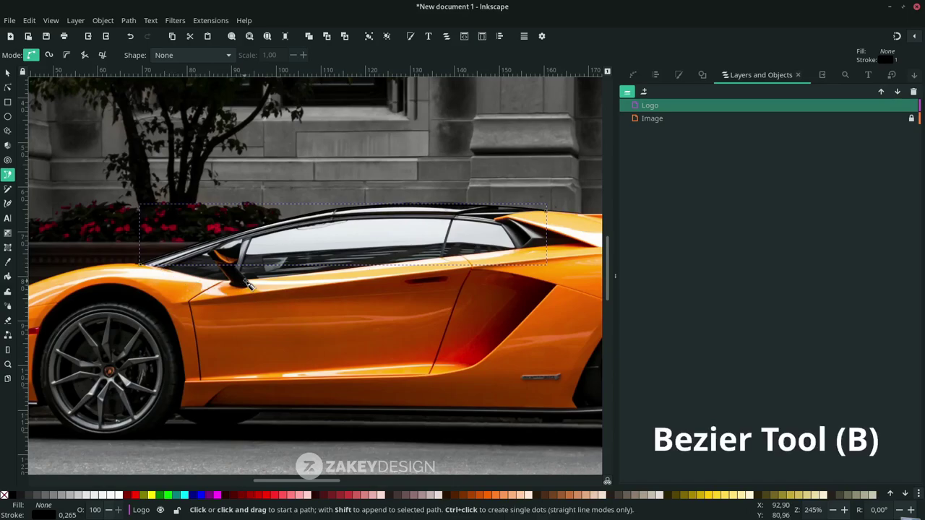
left_click(253, 284)
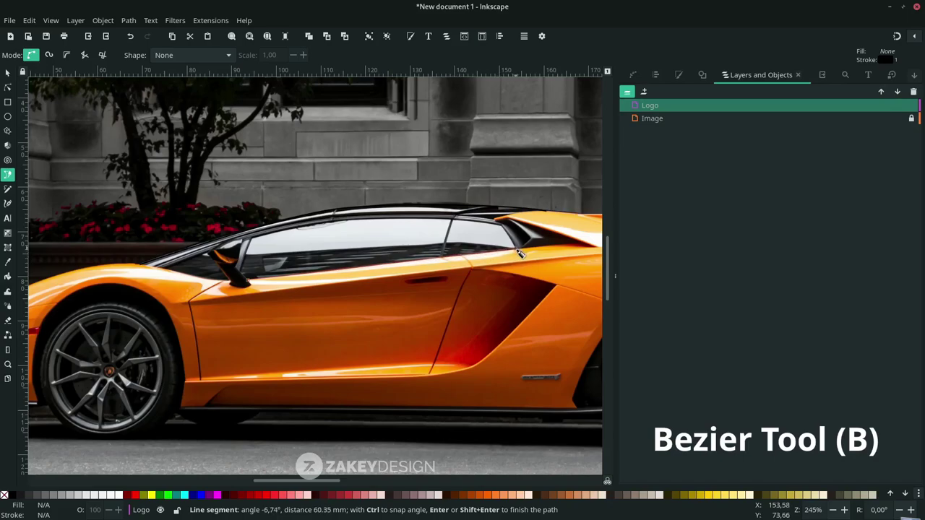
left_click_drag(520, 253, 562, 246)
Finish the window line, then trace a curved hood line from the nose along the shoulder.
right_click(562, 246)
scroll(390, 274, "right", 1)
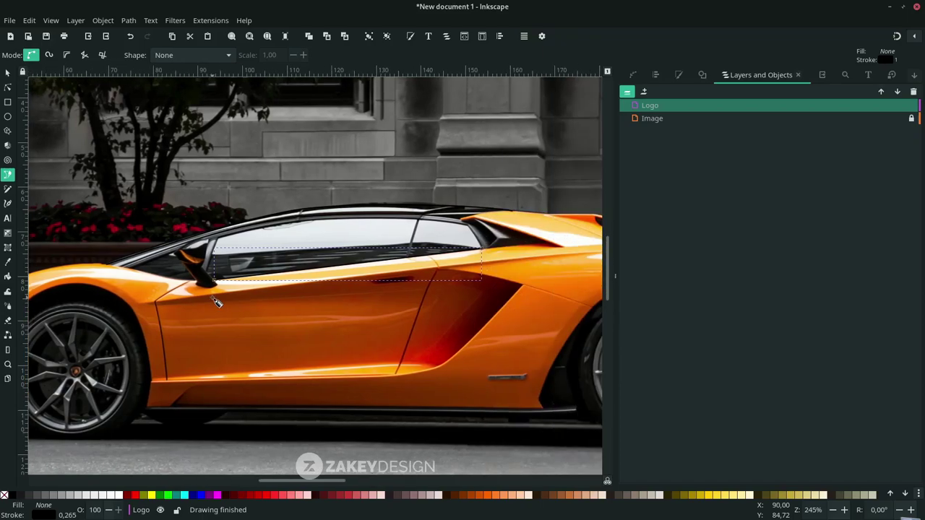
scroll(216, 302, "right", 1)
scroll(216, 302, "right", 2)
scroll(216, 302, "left", 2)
scroll(216, 302, "left", 5)
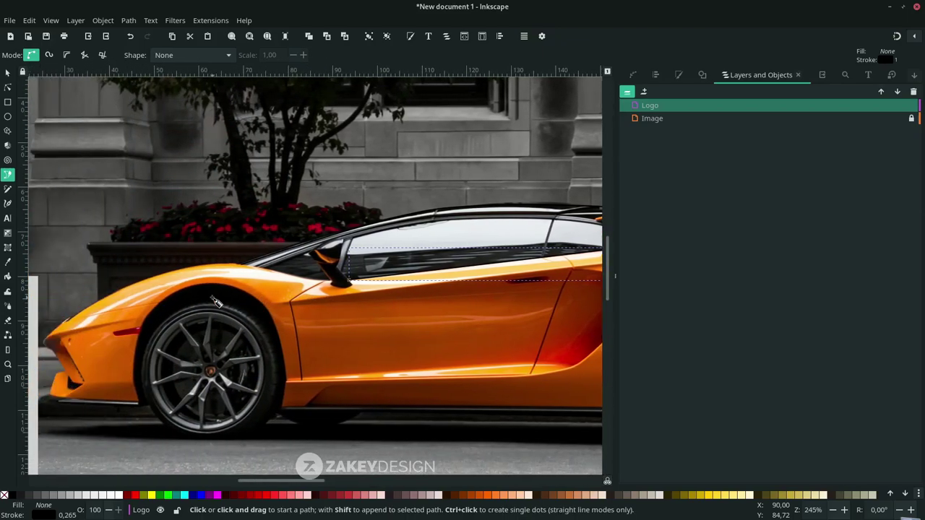
scroll(216, 302, "left", 2)
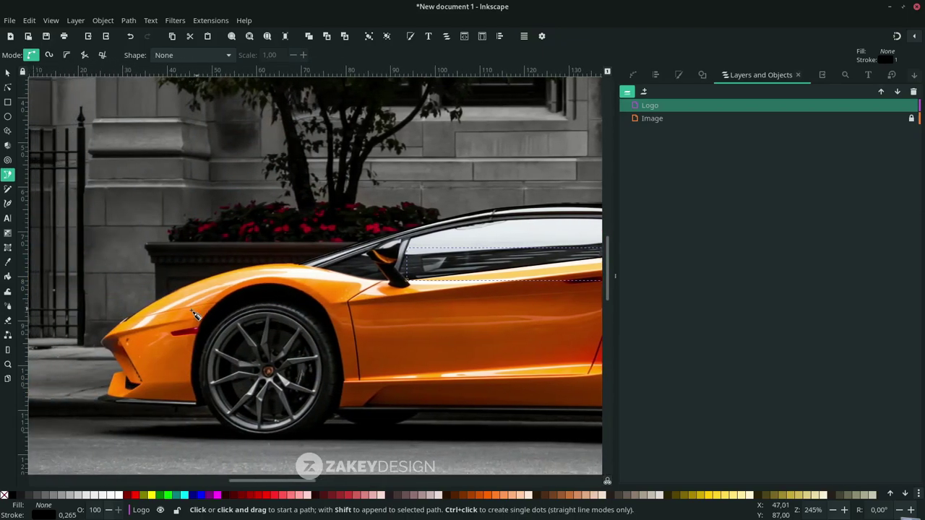
left_click(126, 323)
left_click_drag(235, 273, 281, 267)
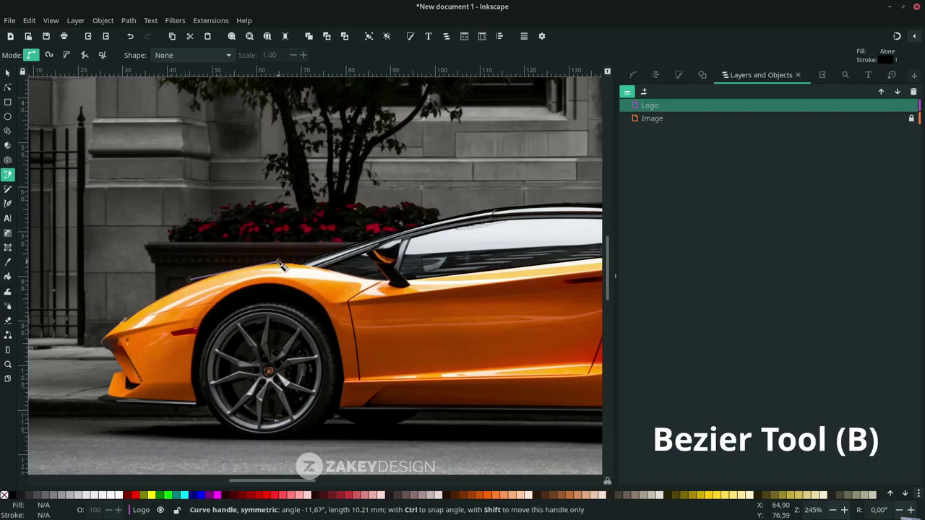
left_click_drag(344, 276, 380, 287)
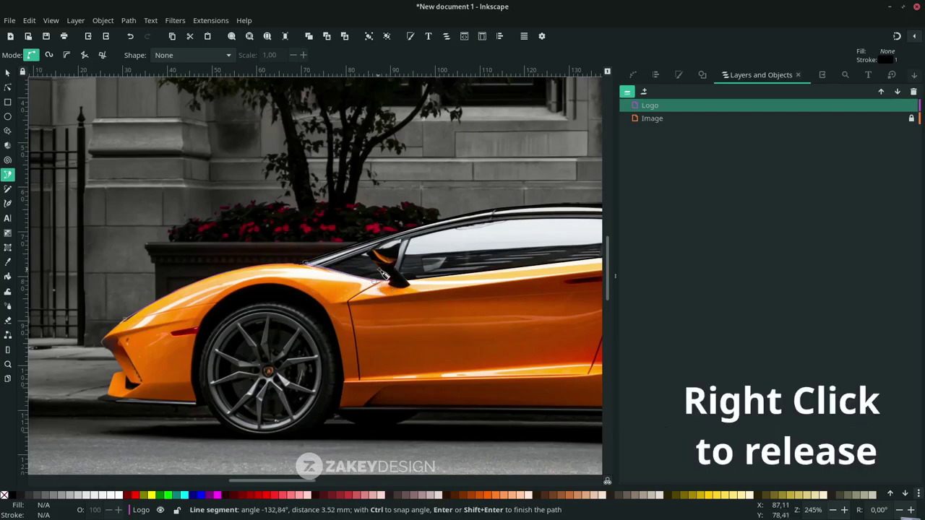
right_click(379, 270)
Trace a curved line around the rear wheel arch.
scroll(349, 303, "right", 10)
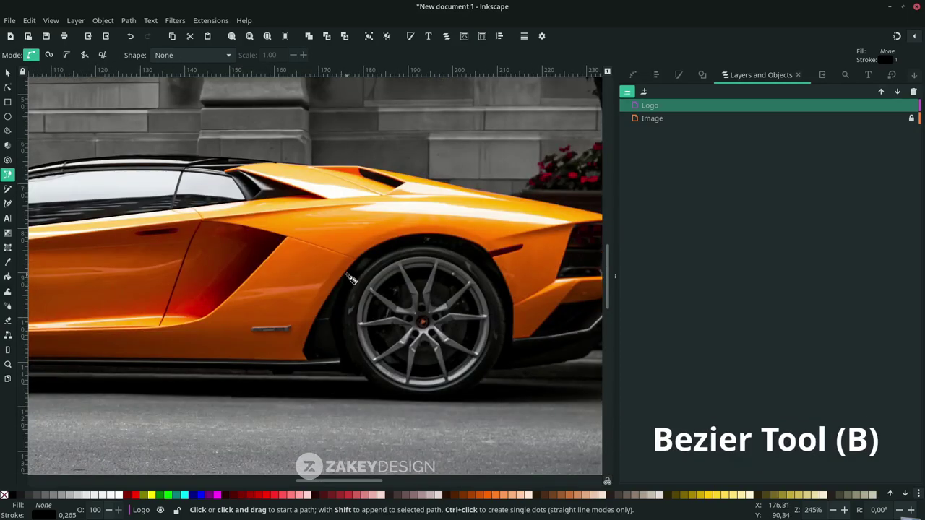
left_click(347, 273)
left_click_drag(413, 238, 457, 229)
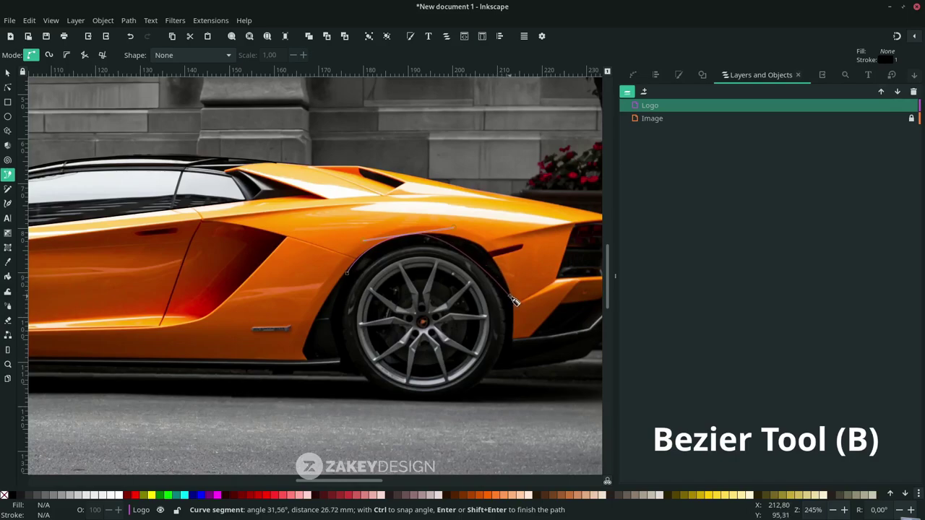
left_click_drag(508, 285, 516, 321)
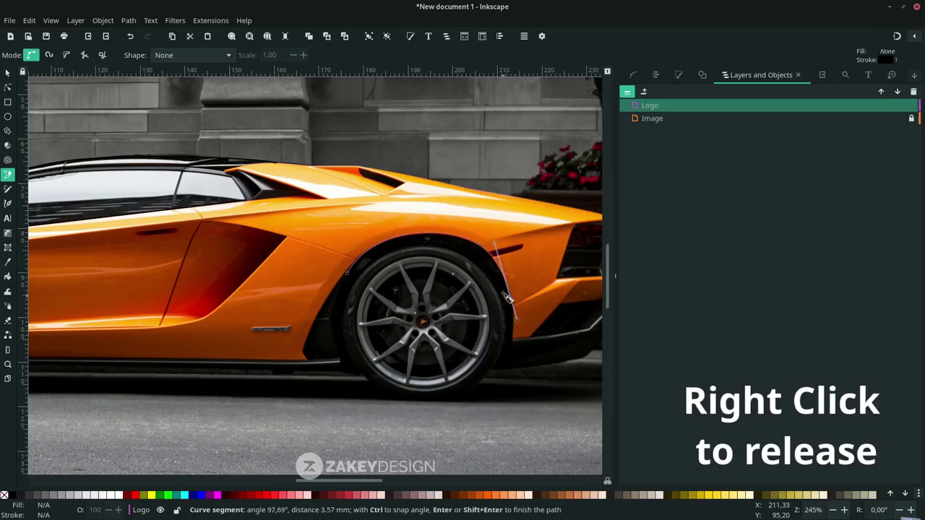
right_click(506, 289)
Trace a curved line around the front wheel arch.
scroll(306, 321, "left", 3)
scroll(306, 322, "left", 7)
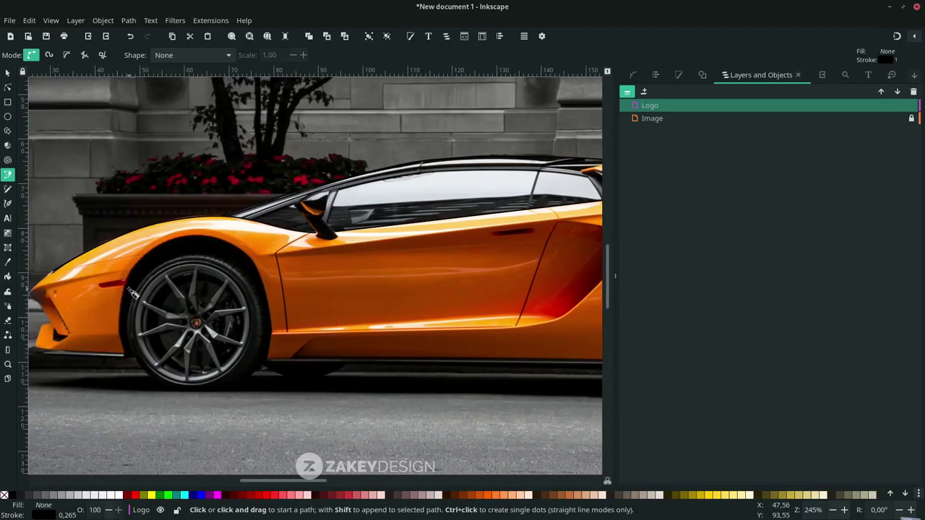
left_click(125, 281)
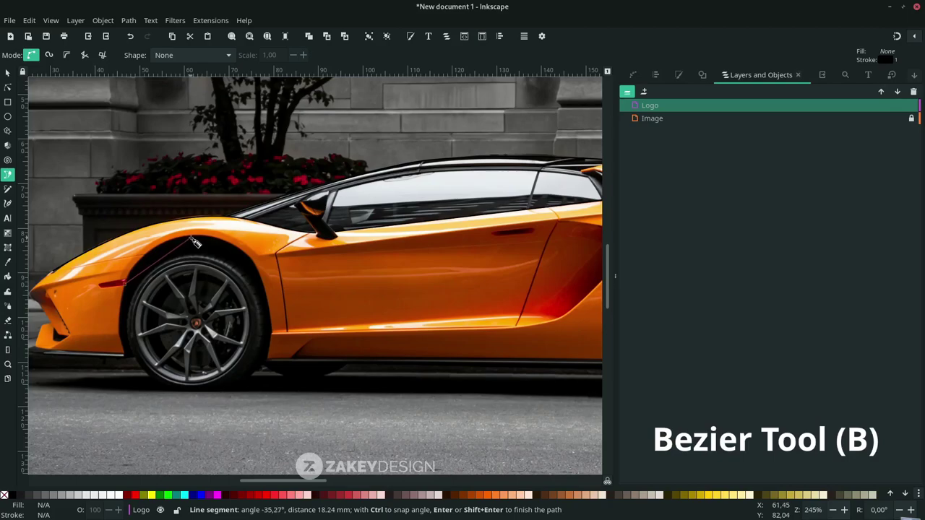
left_click_drag(197, 241, 237, 232)
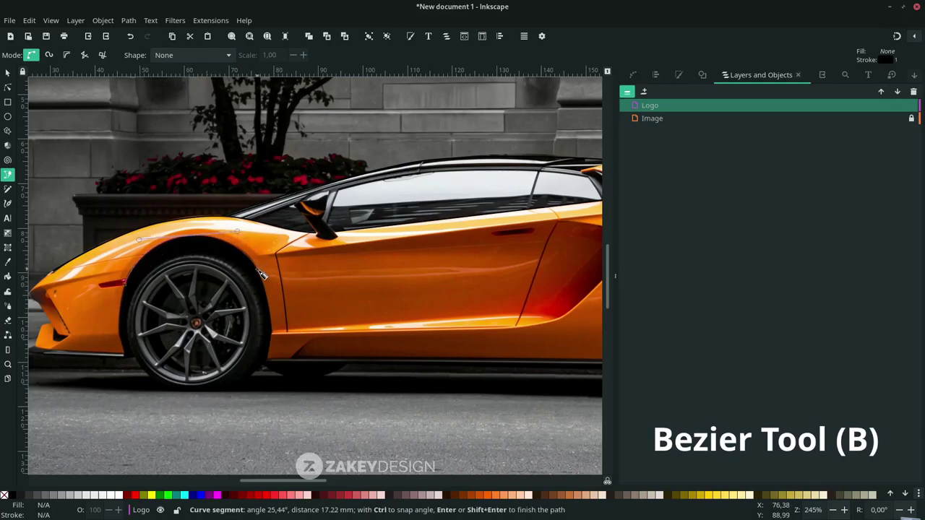
left_click_drag(265, 284, 276, 313)
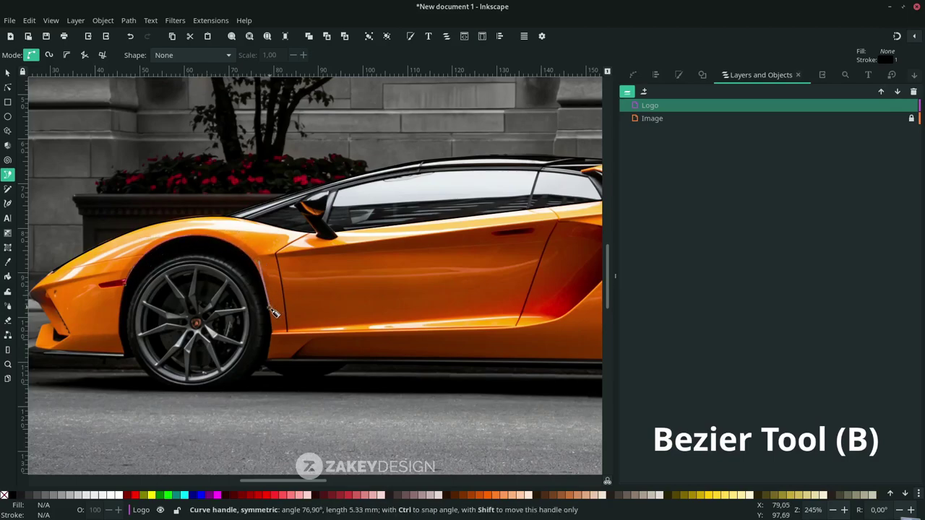
right_click(283, 281)
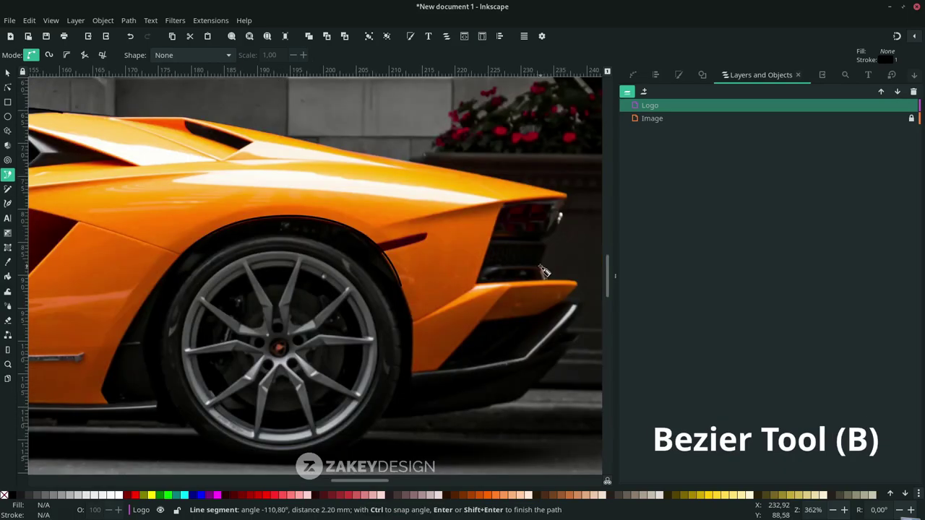
Start the rear body outline with points along the rear bodywork line.
left_click(567, 196)
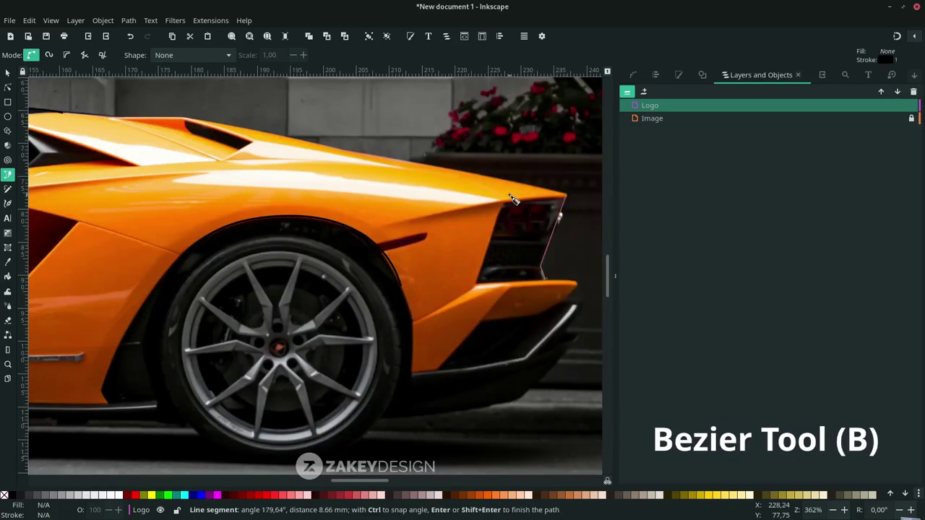
scroll(498, 188, "left", 1)
scroll(477, 174, "up", 1)
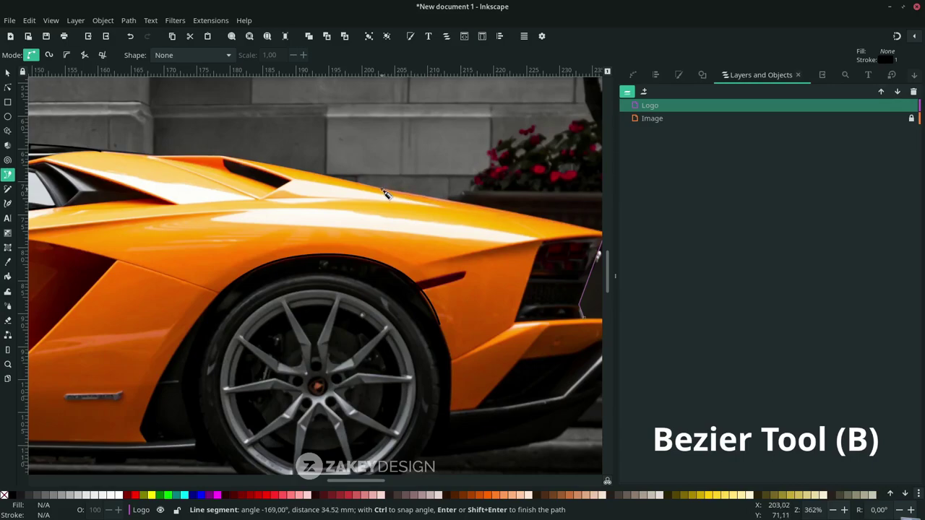
scroll(387, 194, "left", 1)
scroll(336, 170, "left", 1)
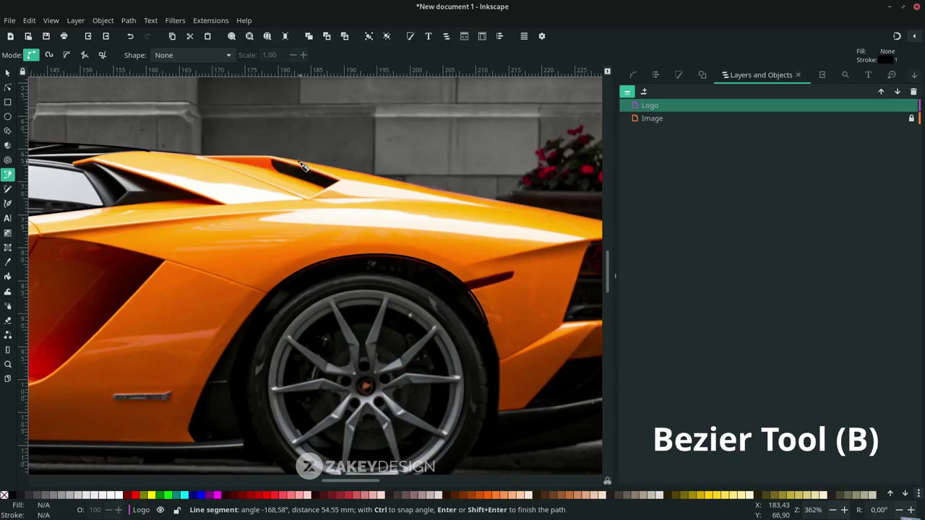
left_click(273, 159)
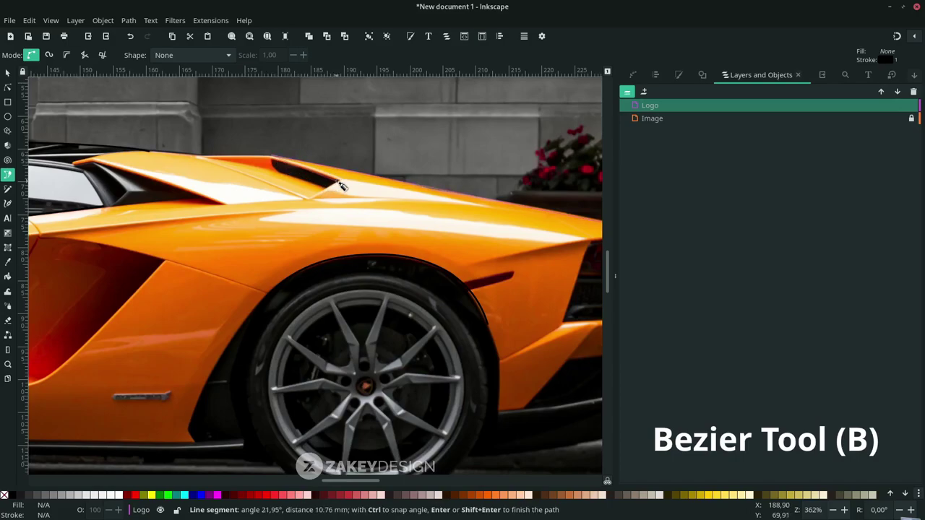
left_click(315, 205)
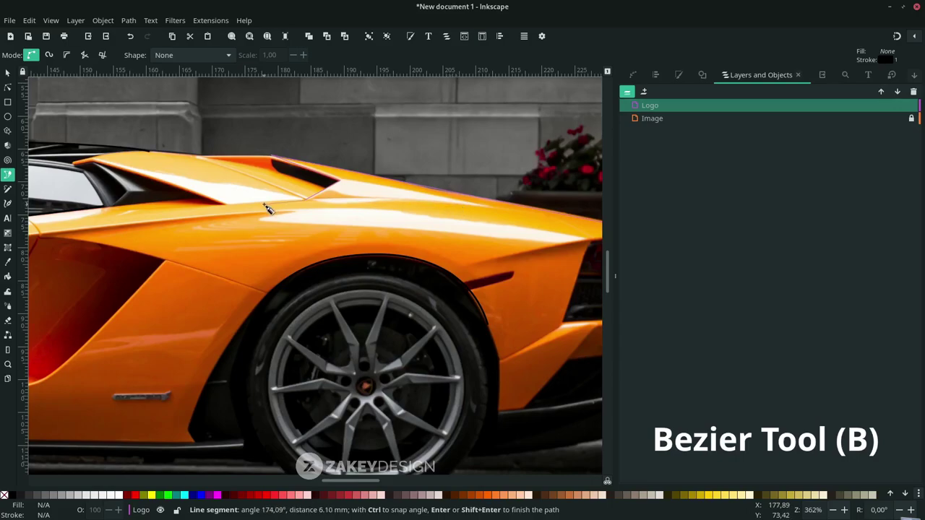
Add points past the taillight corner and close the rear body outline shape.
scroll(267, 208, "left", 1)
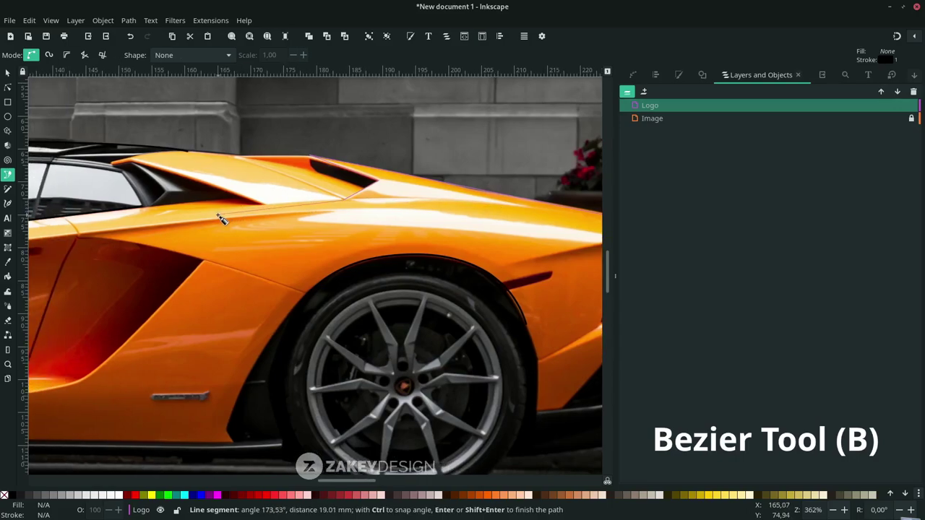
left_click(159, 213)
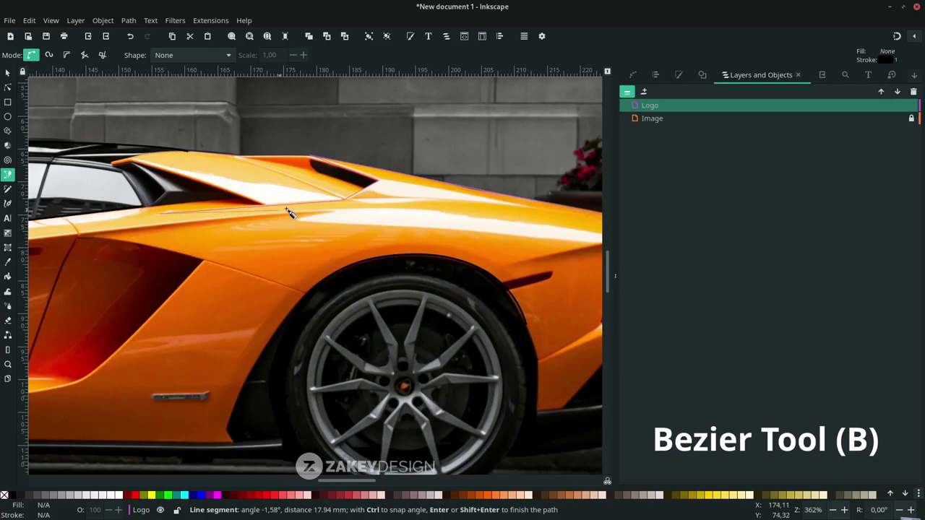
left_click(334, 218)
scroll(334, 218, "right", 4)
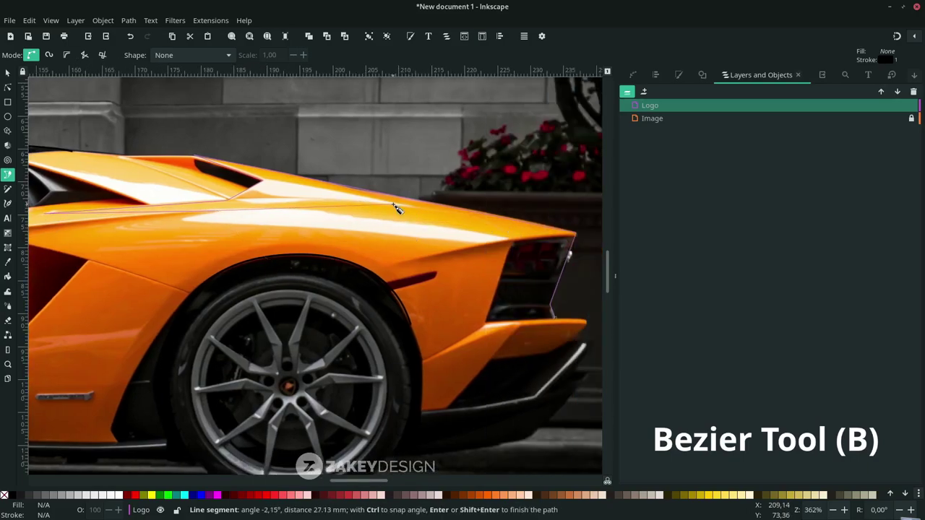
left_click(400, 210)
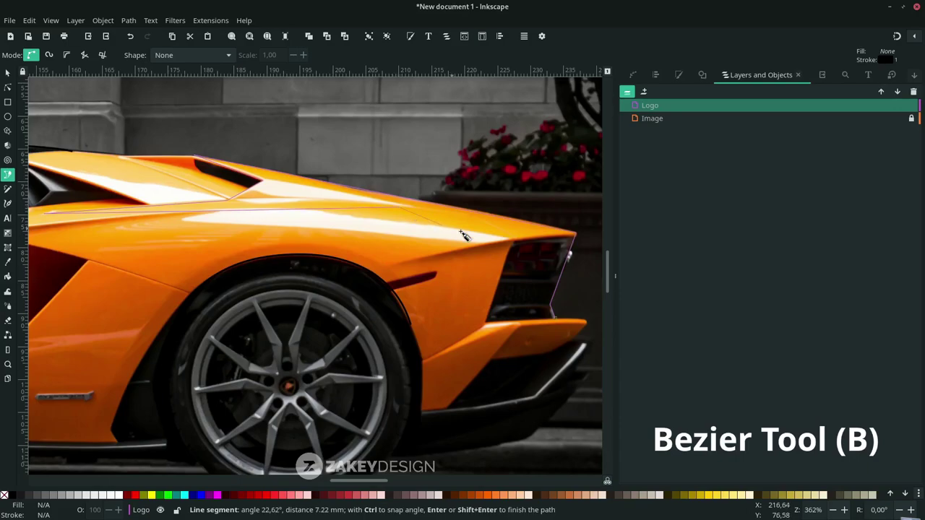
left_click(516, 243)
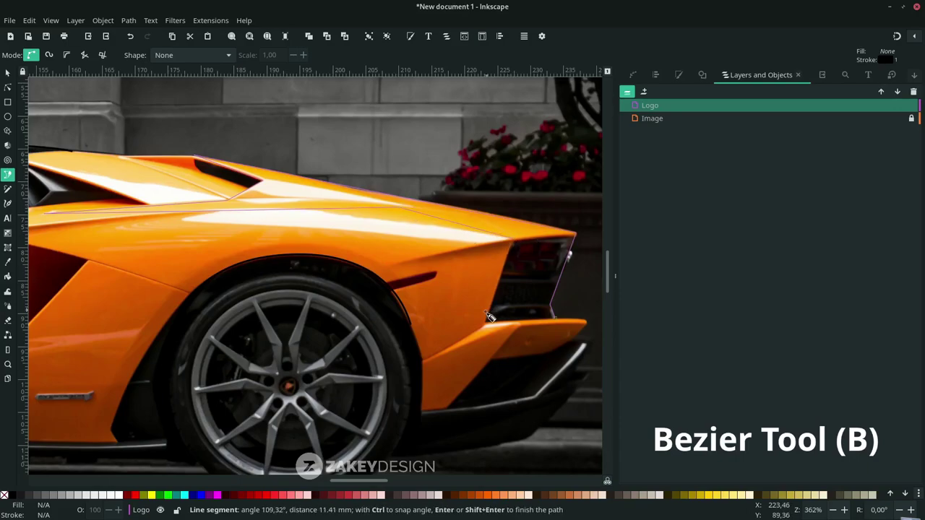
left_click(553, 318)
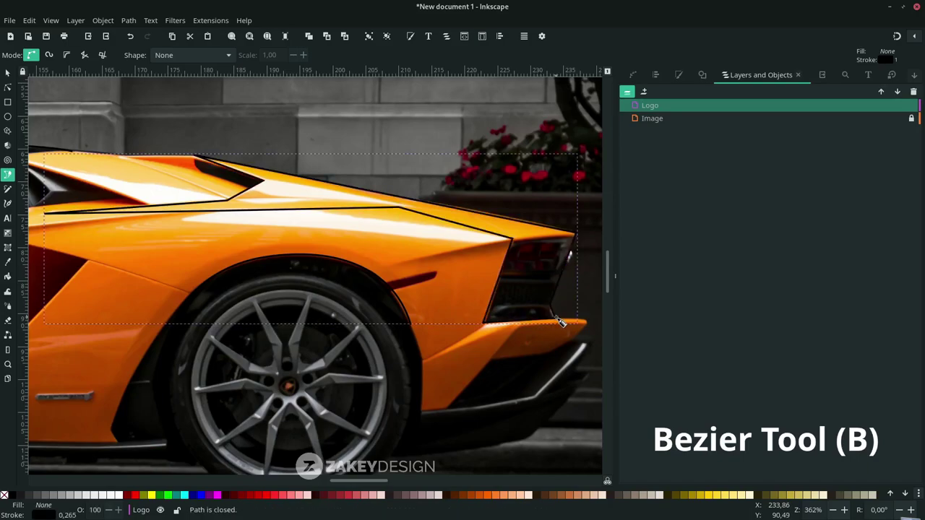
scroll(448, 289, "left", 2)
scroll(420, 275, "left", 2)
scroll(420, 275, "down", 1, "ctrl")
scroll(415, 275, "down", 1, "ctrl")
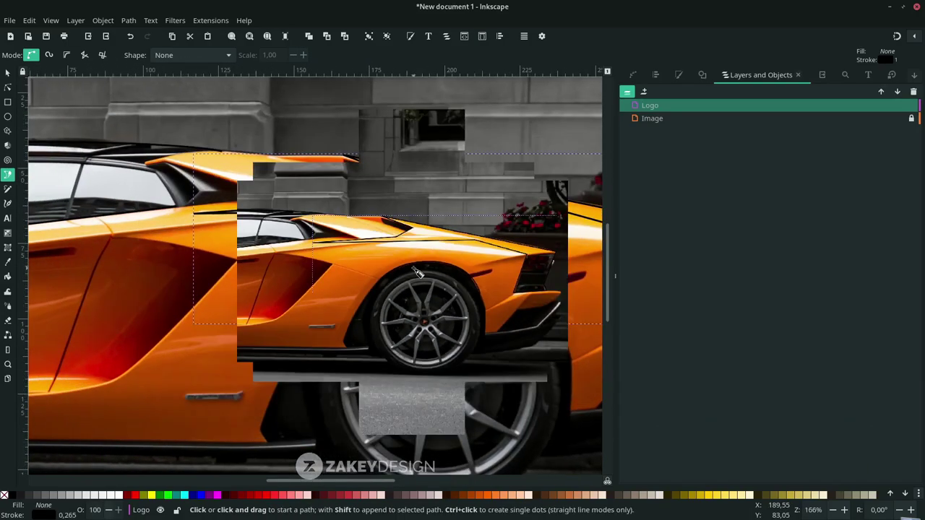
scroll(409, 275, "down", 1, "ctrl")
scroll(396, 275, "down", 1, "ctrl")
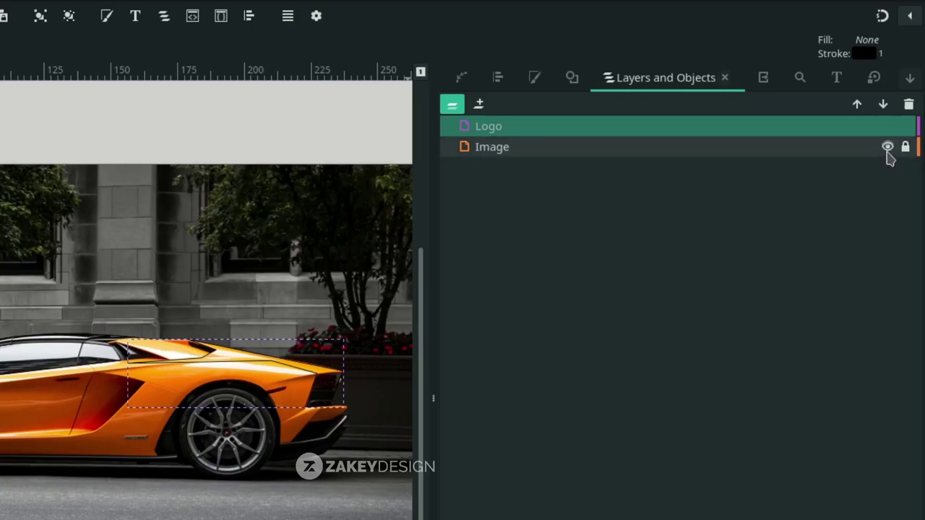
Hide the car photo layer and select the roof line stroke.
left_click(889, 148)
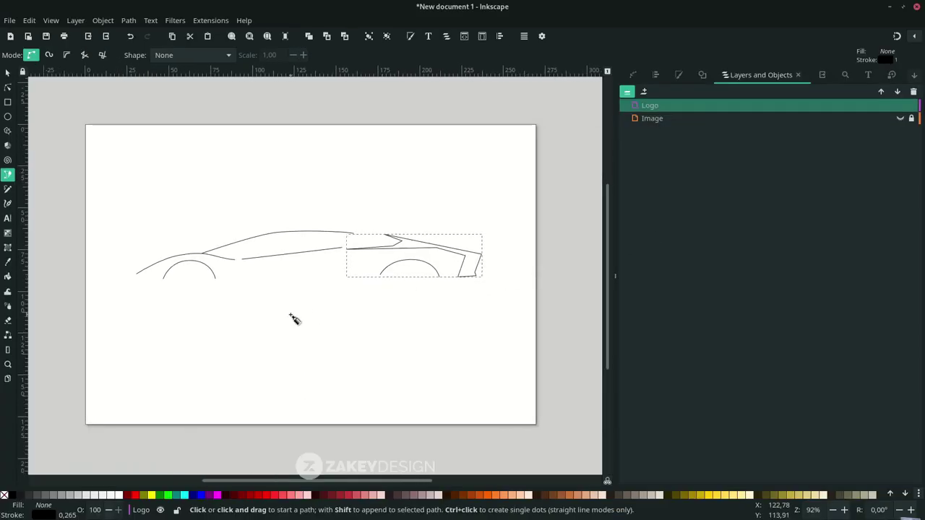
scroll(294, 319, "up", 2)
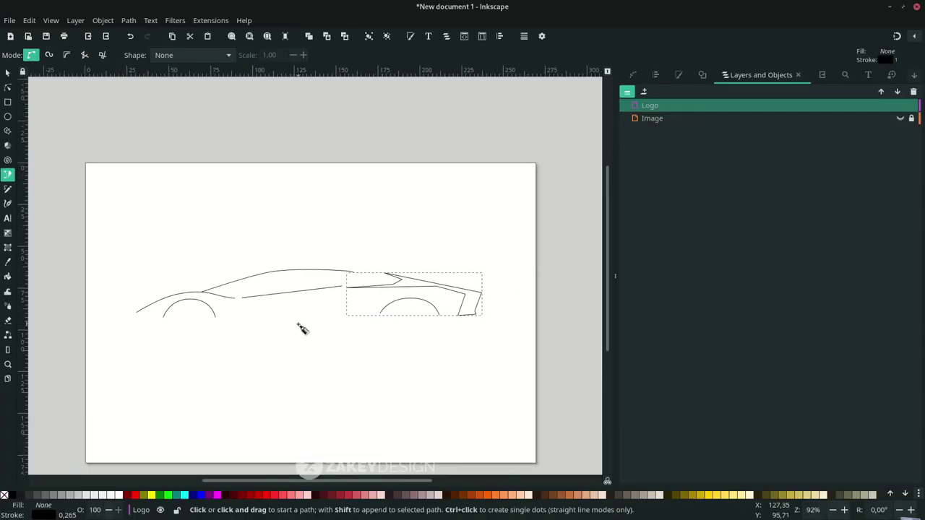
key("s")
scroll(302, 331, "left", 2)
left_click(310, 272)
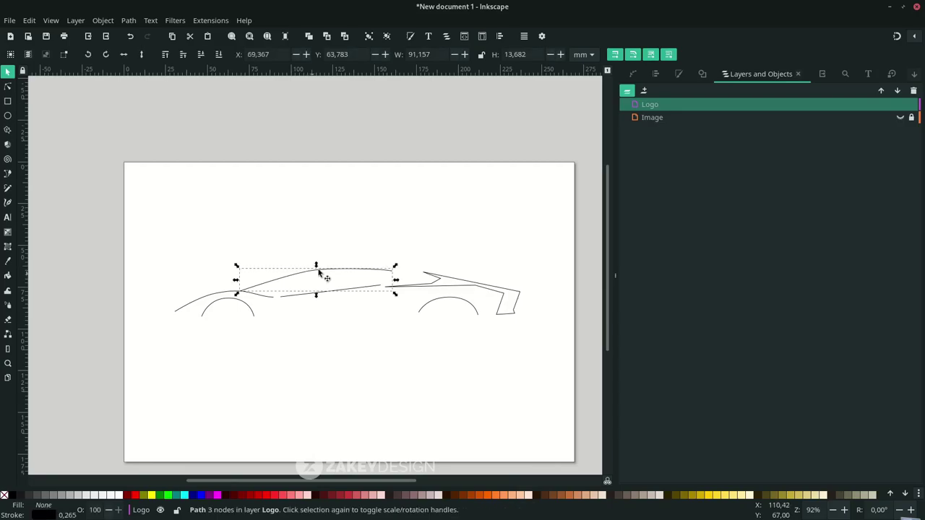
Apply the Power stroke path effect to the roof line.
left_click(128, 20)
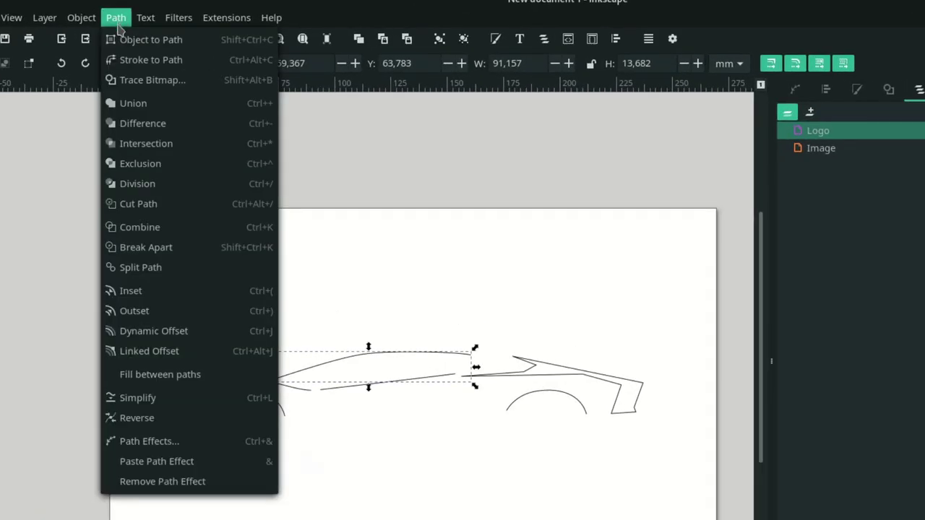
left_click(199, 448)
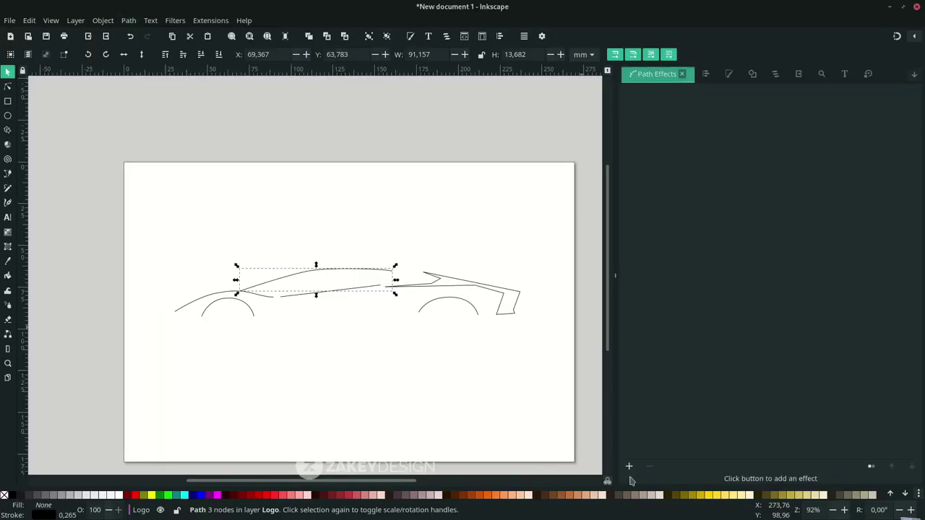
left_click(630, 468)
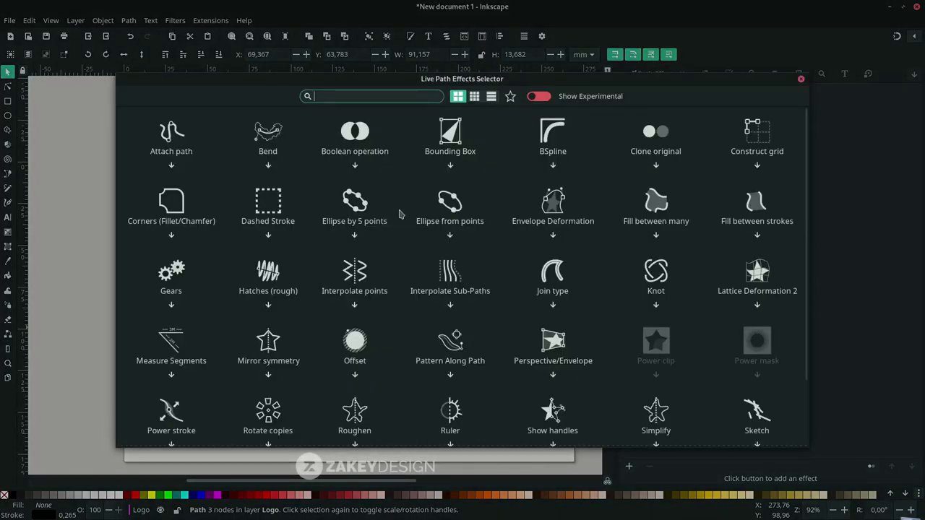
type("power")
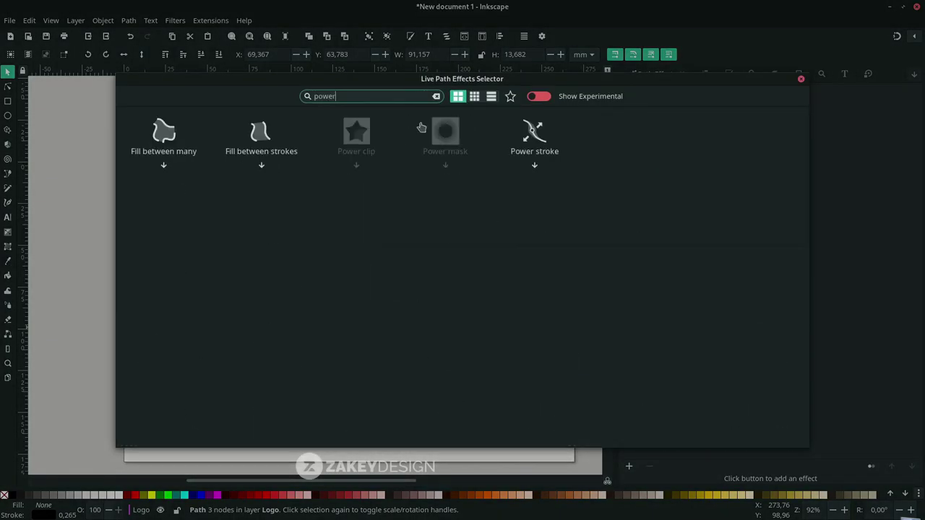
left_click(535, 137)
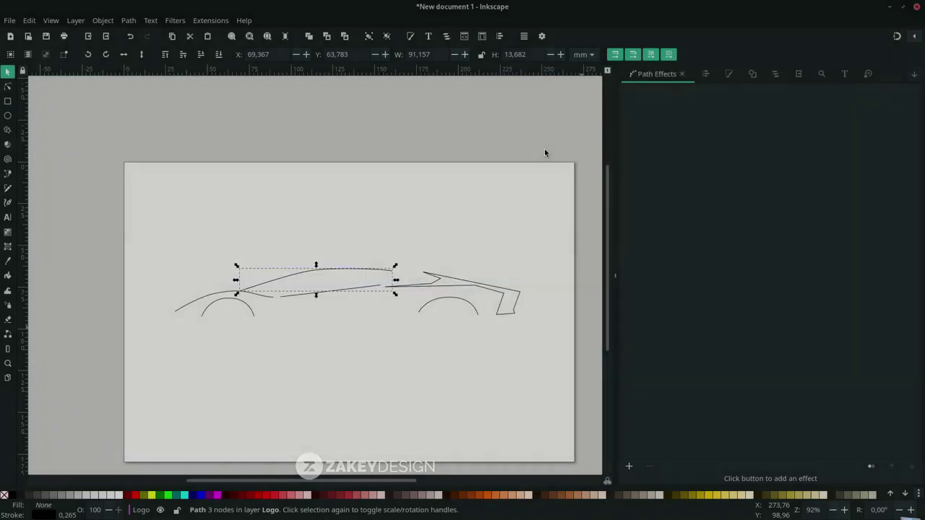
key("F2")
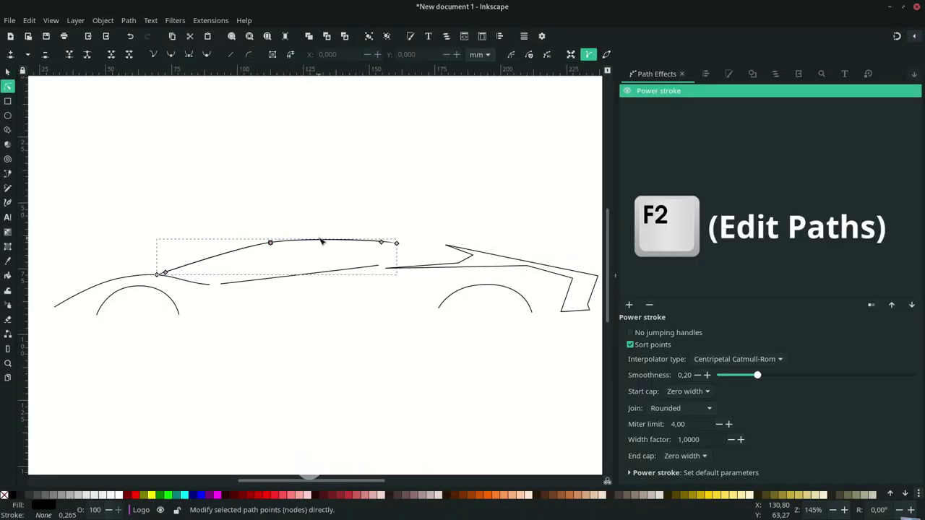
Widen the roof stroke and remove its two extra width points.
scroll(264, 262, "up", 2)
left_click_drag(275, 233, 277, 233)
scroll(407, 233, "up", 4)
scroll(465, 239, "right", 1)
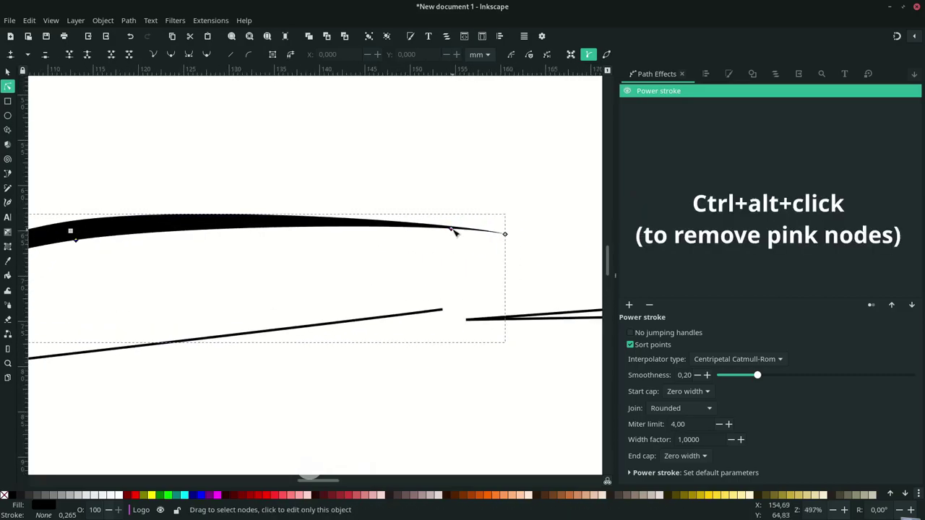
left_click(451, 230, "ctrl+alt")
scroll(297, 267, "left", 5)
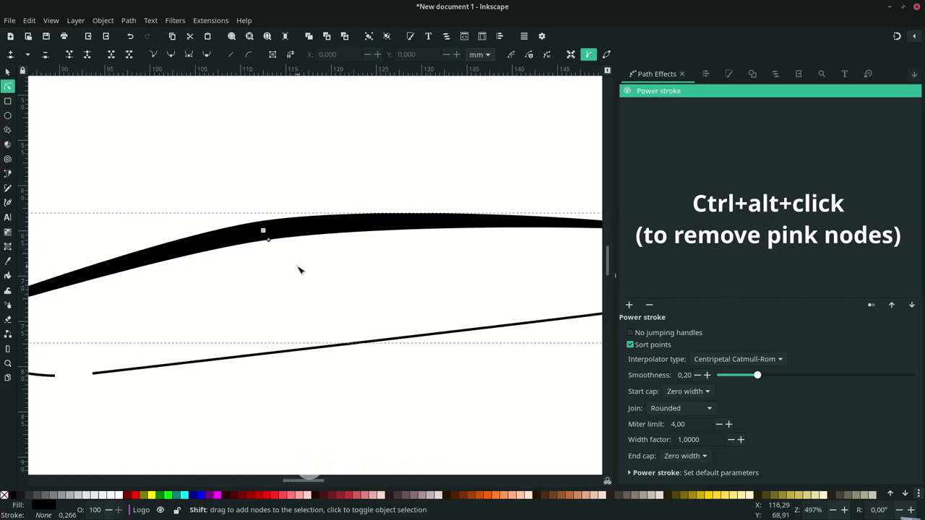
scroll(143, 320, "left", 4)
scroll(108, 339, "left", 2)
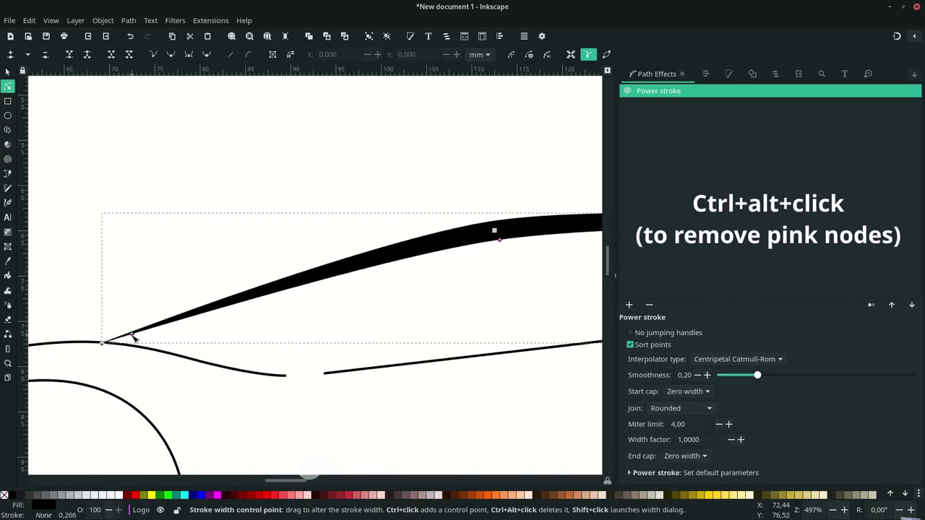
left_click(132, 336, "ctrl+alt")
scroll(317, 296, "right", 1)
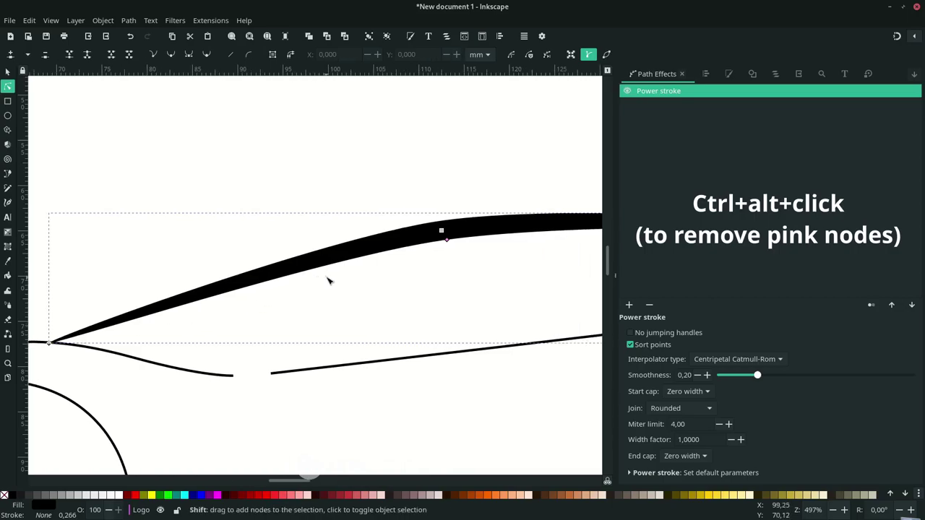
scroll(361, 268, "right", 1)
Refine the roof stroke's thickness, rear end and curve bends into a slim swoosh.
left_click_drag(423, 241, 428, 241)
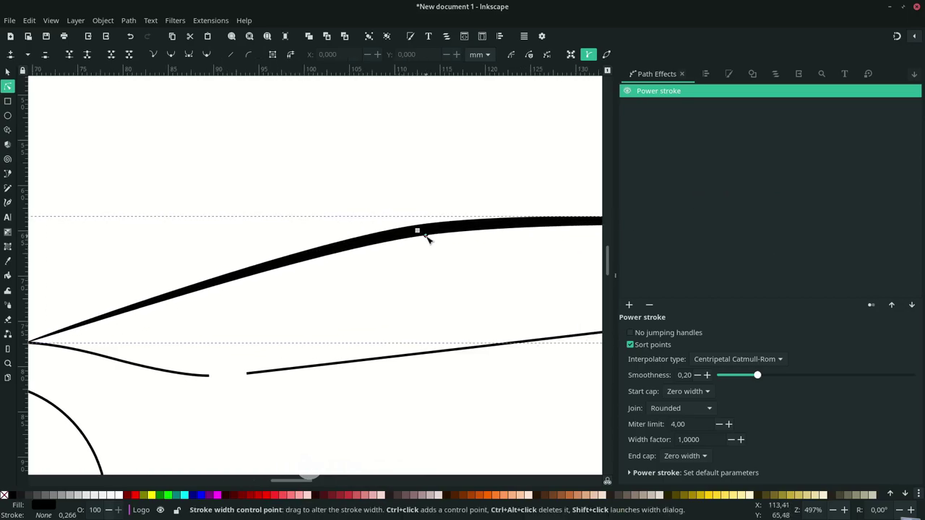
scroll(424, 241, "down", 2)
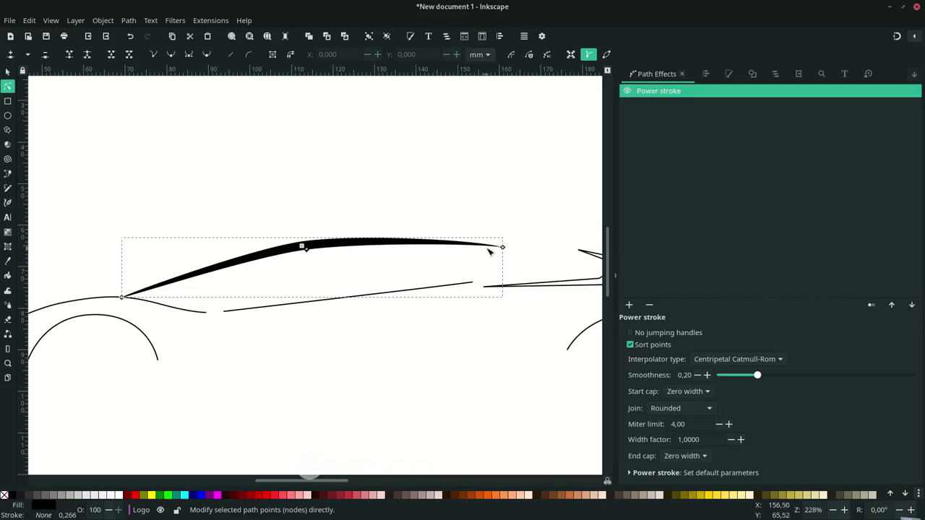
left_click_drag(504, 249, 507, 245)
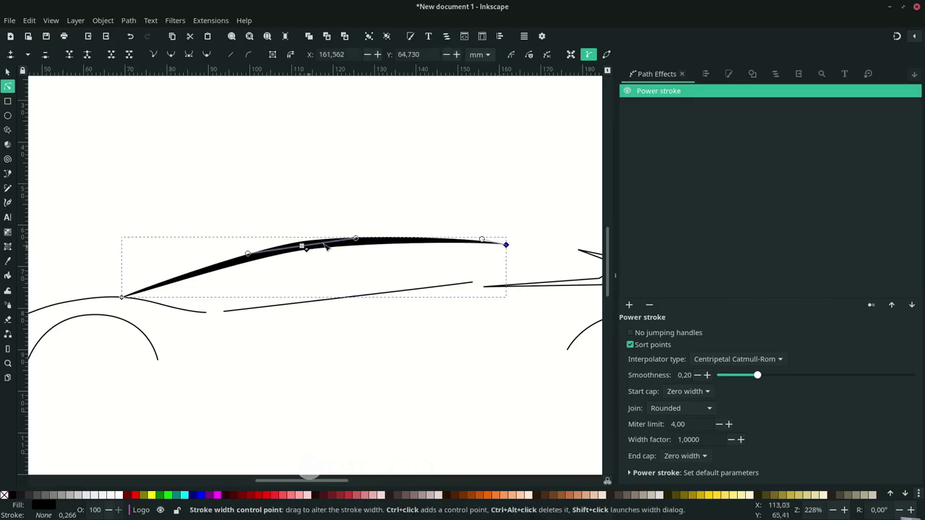
left_click_drag(356, 238, 408, 234)
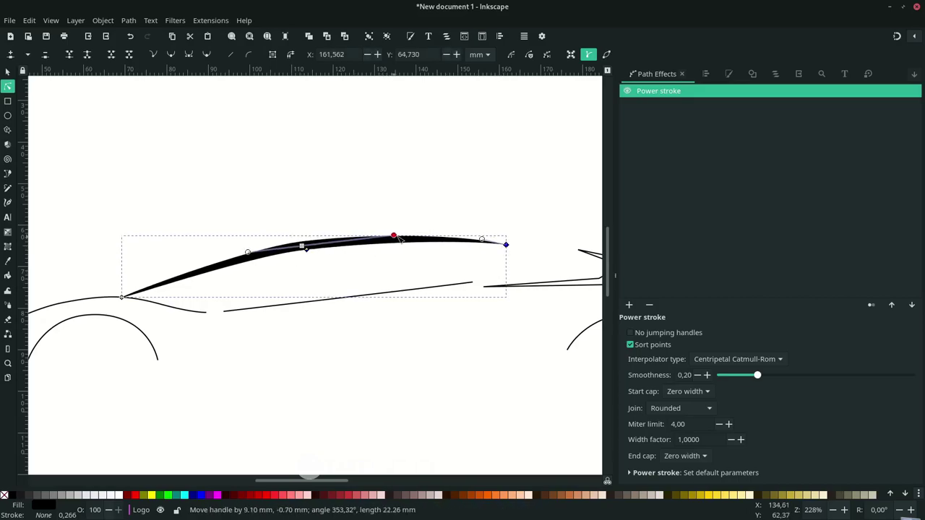
left_click_drag(248, 256, 221, 257)
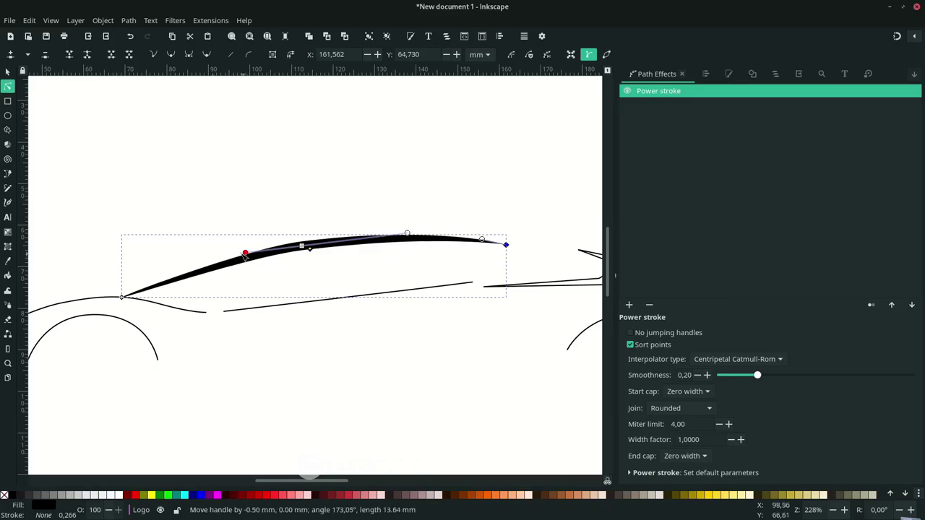
left_click(312, 276)
scroll(313, 275, "right", 5)
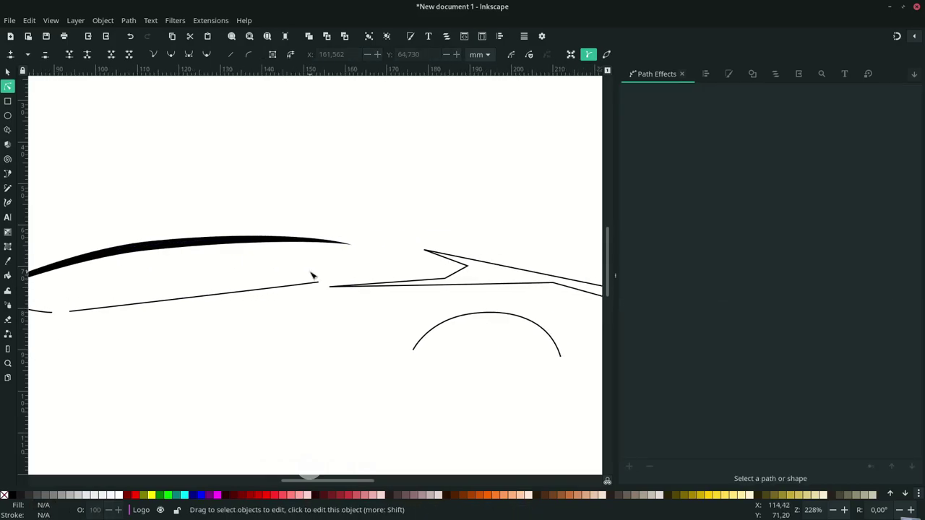
scroll(313, 275, "left", 3)
Apply Power stroke to the lower body line and widen its middle.
left_click(283, 299)
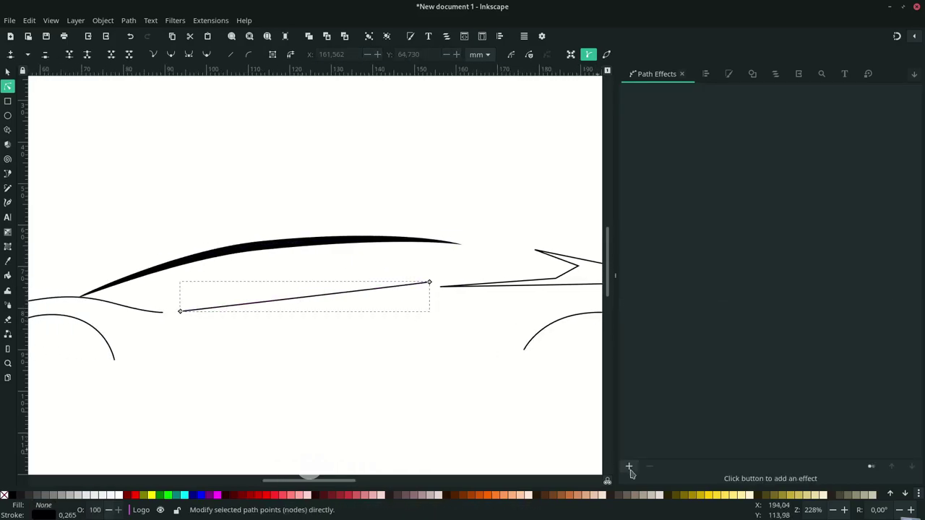
left_click(629, 468)
left_click(540, 150)
key("F2")
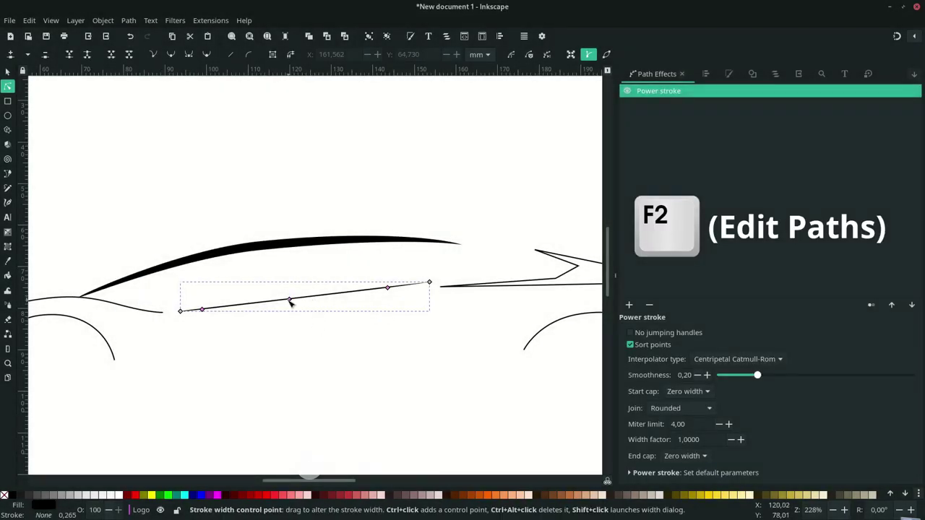
left_click_drag(289, 302, 291, 306)
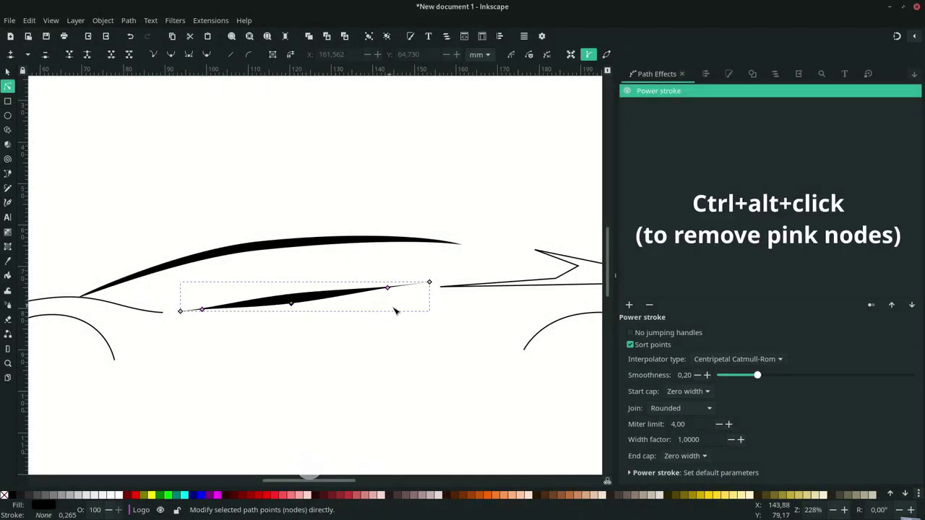
Remove the width points near both ends and thin the lower stroke into a taper.
scroll(395, 311, "up", 2, "ctrl")
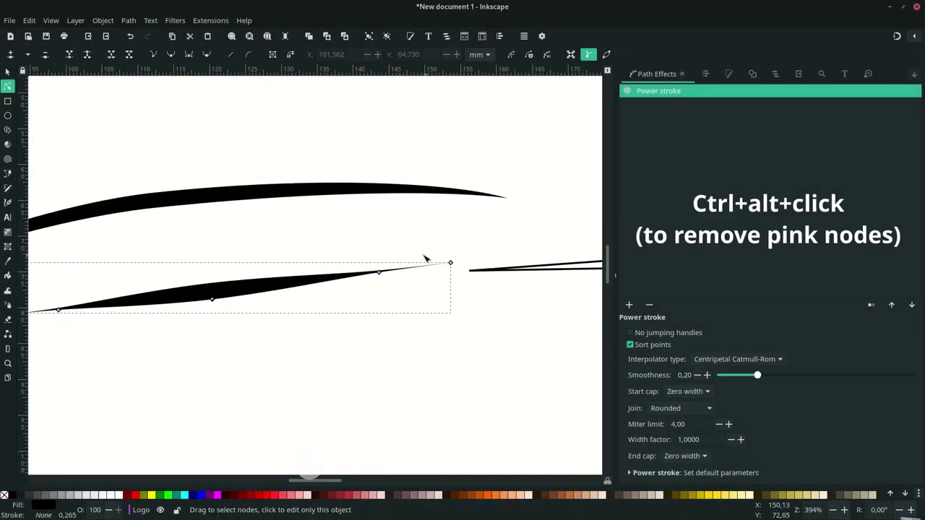
left_click(378, 273, "ctrl+alt")
scroll(233, 379, "down", 5)
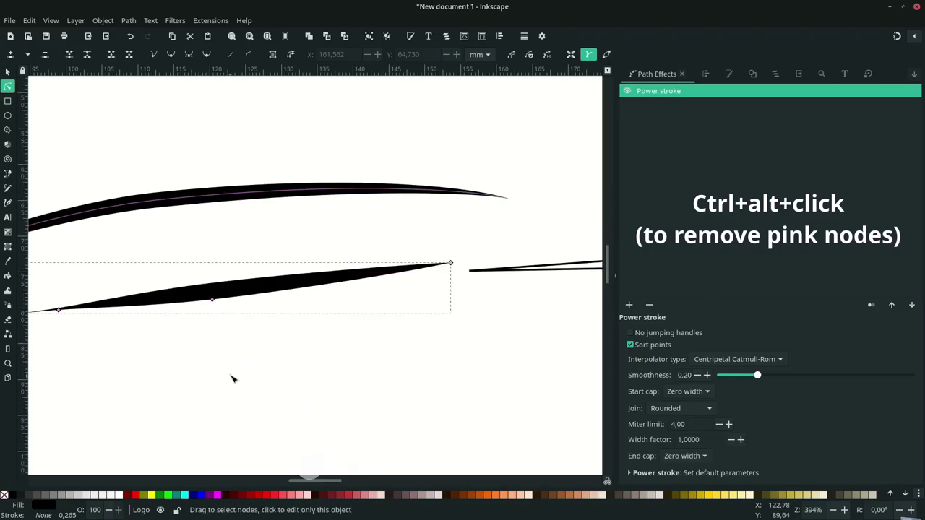
scroll(232, 379, "up", 6)
scroll(231, 341, "up", 5)
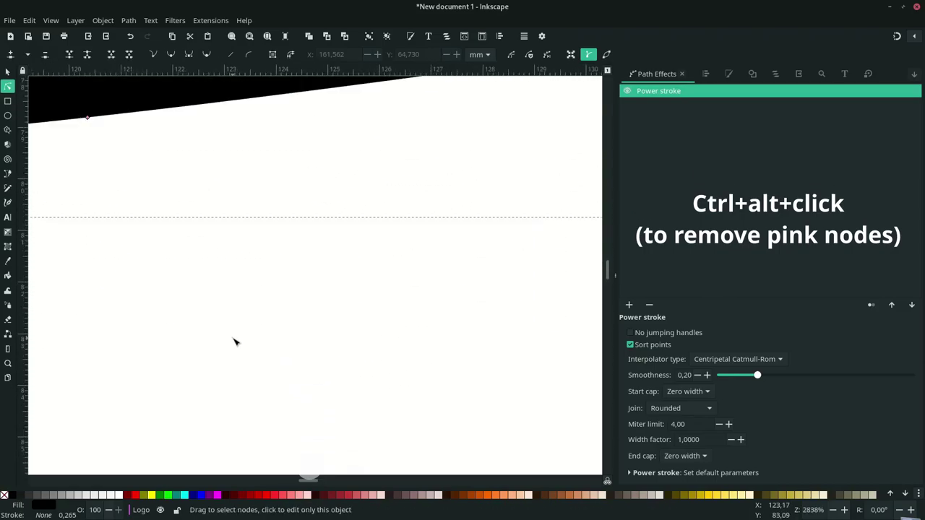
scroll(234, 340, "up", 5)
scroll(237, 341, "down", 3)
scroll(237, 337, "down", 2)
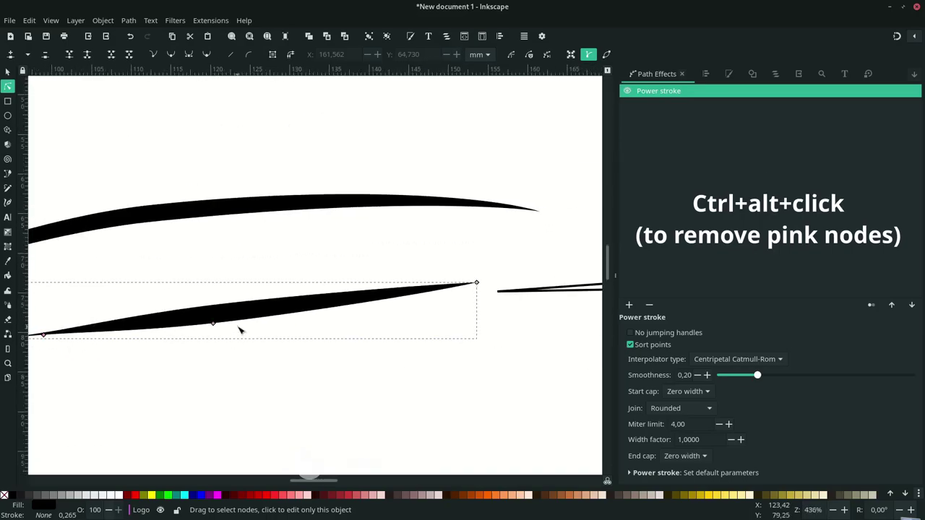
scroll(240, 330, "left", 3)
scroll(227, 336, "left", 2)
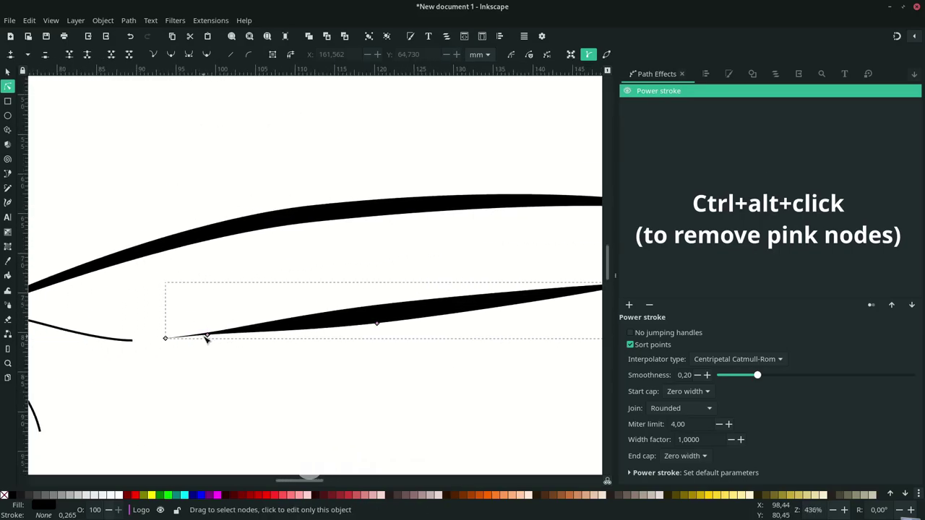
left_click(206, 337, "ctrl+alt")
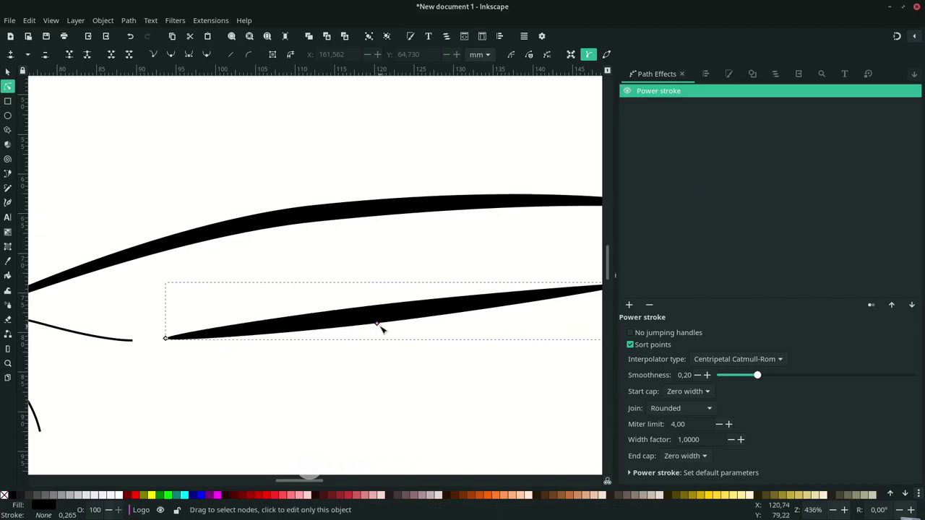
left_click_drag(377, 324, 392, 320)
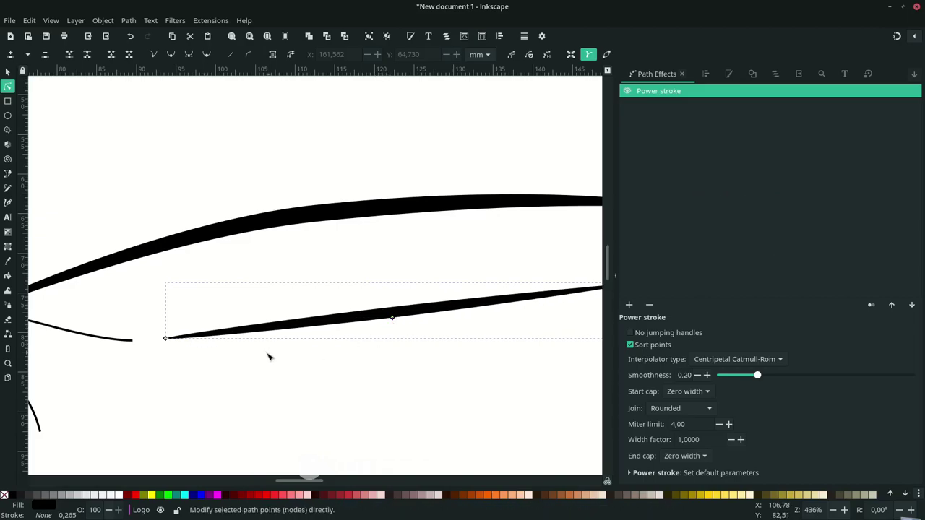
scroll(147, 381, "left", 3)
Give the front hood curve a Power stroke that is thick in the middle and tapers at both ends.
scroll(166, 338, "left", 1)
left_click(174, 325)
scroll(257, 334, "left", 5)
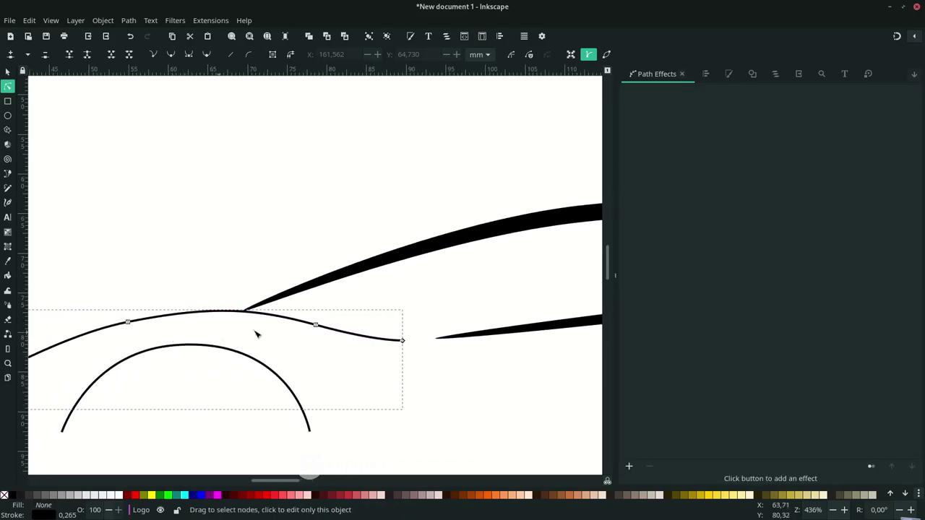
left_click(627, 468)
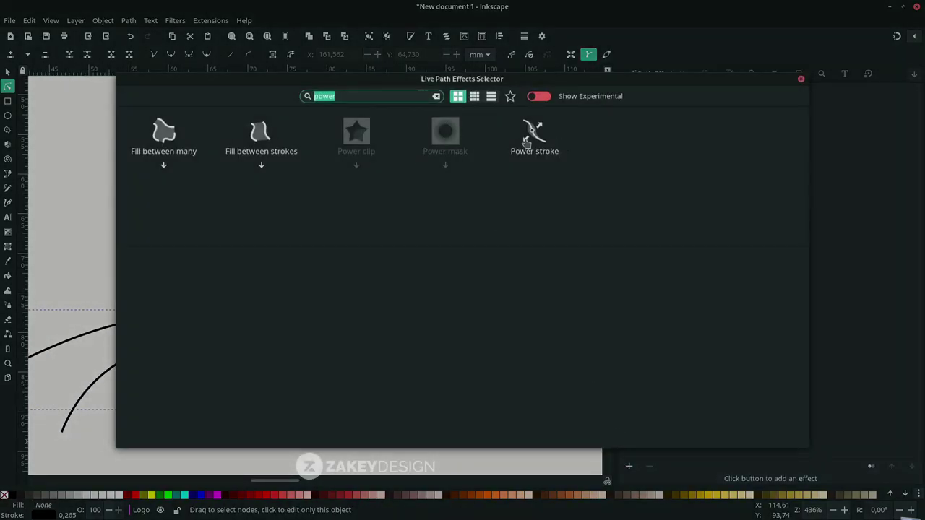
left_click(527, 144)
key("F2")
scroll(275, 331, "left", 2)
left_click_drag(293, 313, 294, 323)
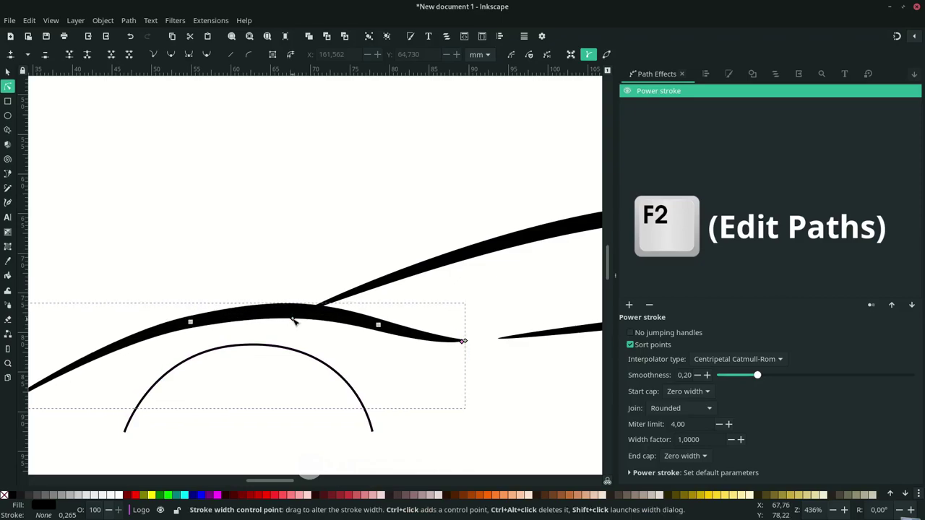
scroll(268, 357, "left", 4)
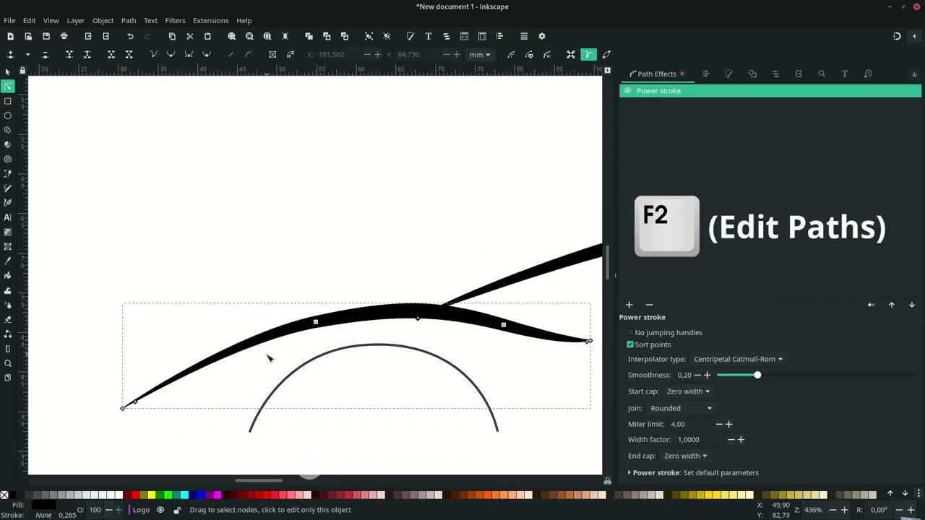
left_click(136, 403, "ctrl+alt")
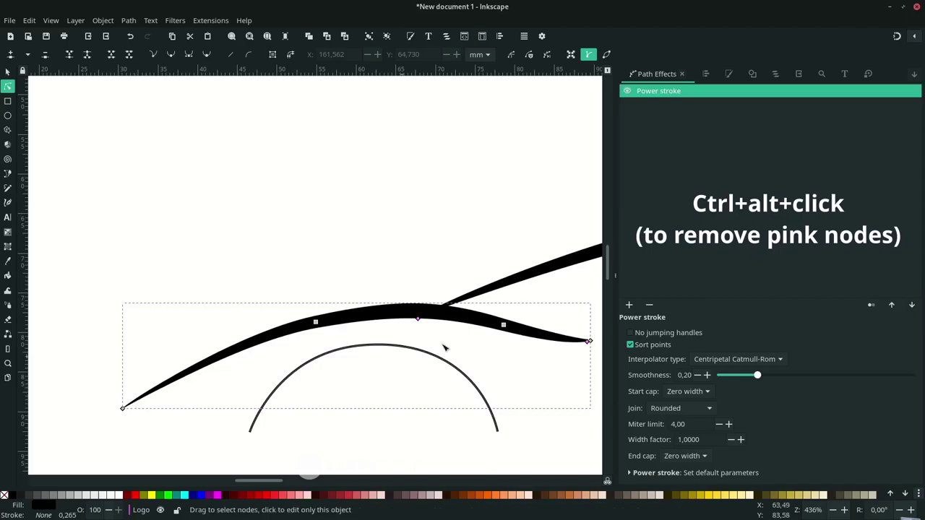
left_click(589, 340, "ctrl+alt")
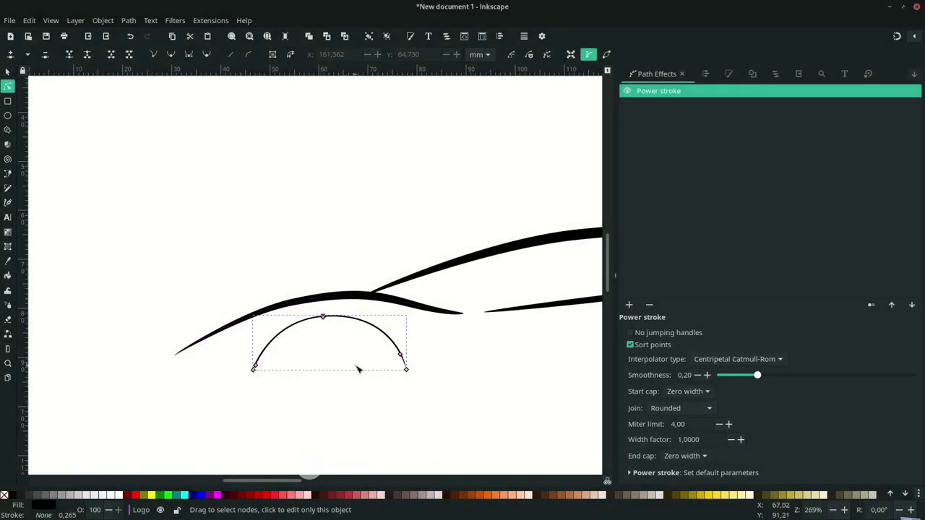
Select the rear wheel arch and thicken its Power stroke.
scroll(357, 369, "up", 2, "ctrl")
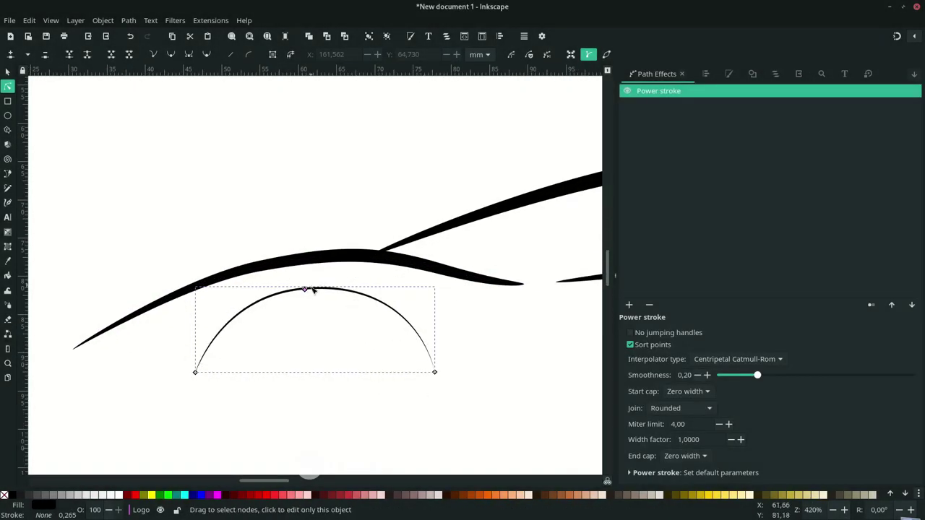
left_click_drag(304, 289, 310, 292)
scroll(314, 329, "down", 2)
scroll(314, 328, "up", 2)
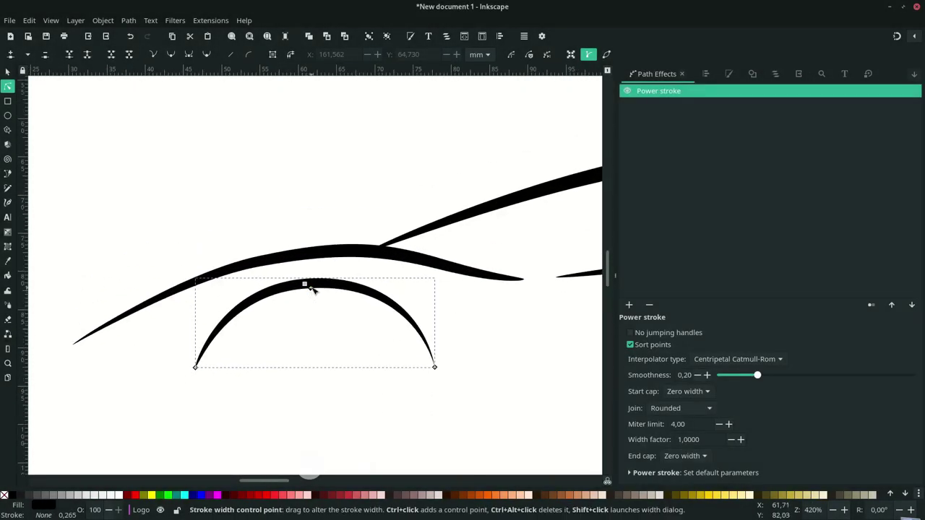
left_click(337, 310)
scroll(343, 320, "down", 3, "ctrl")
scroll(354, 297, "right", 2, "shift")
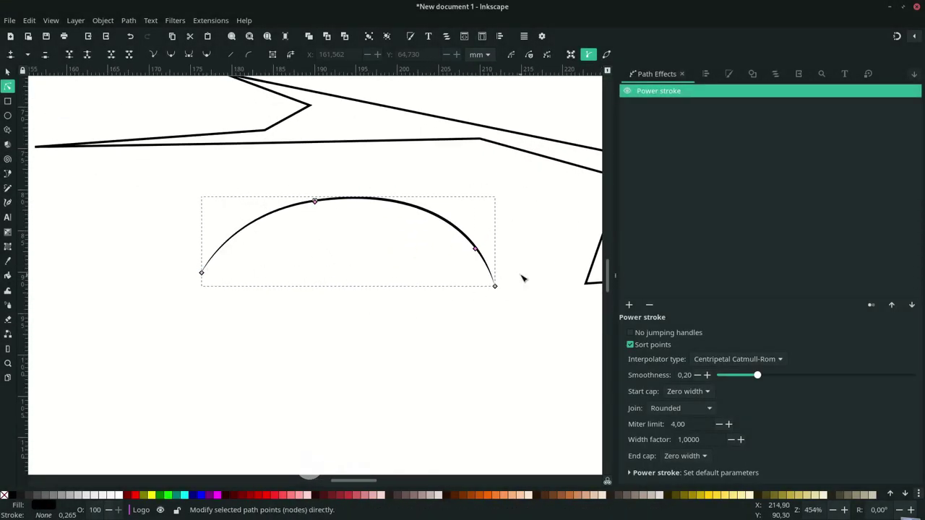
left_click_drag(314, 201, 342, 204)
Fill the rear body outline with the roof's black and remove its stroke.
scroll(368, 239, "down", 3, "ctrl")
left_click(331, 221)
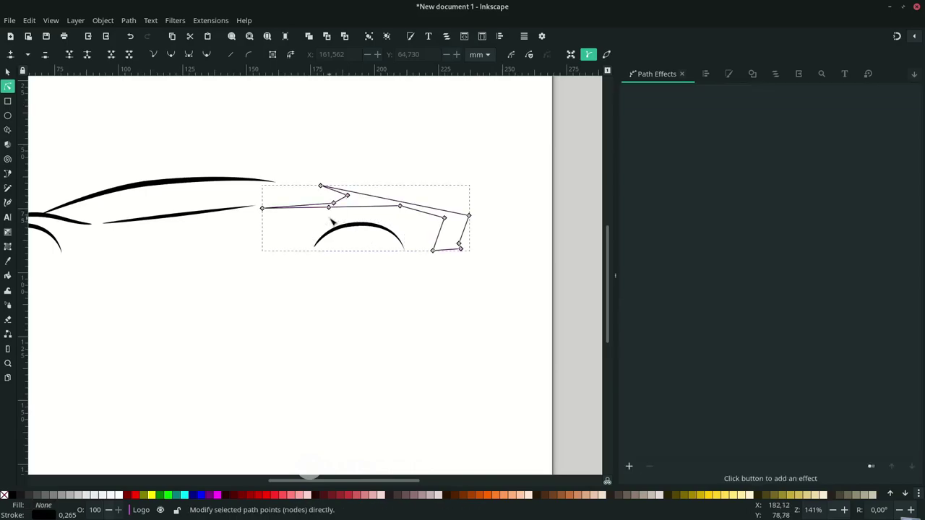
scroll(331, 221, "left", 2)
key("d")
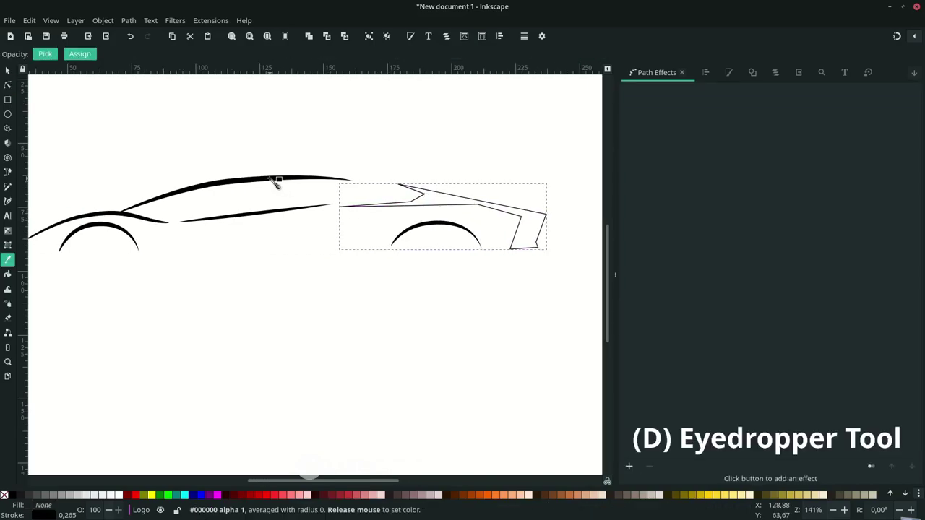
left_click(276, 181)
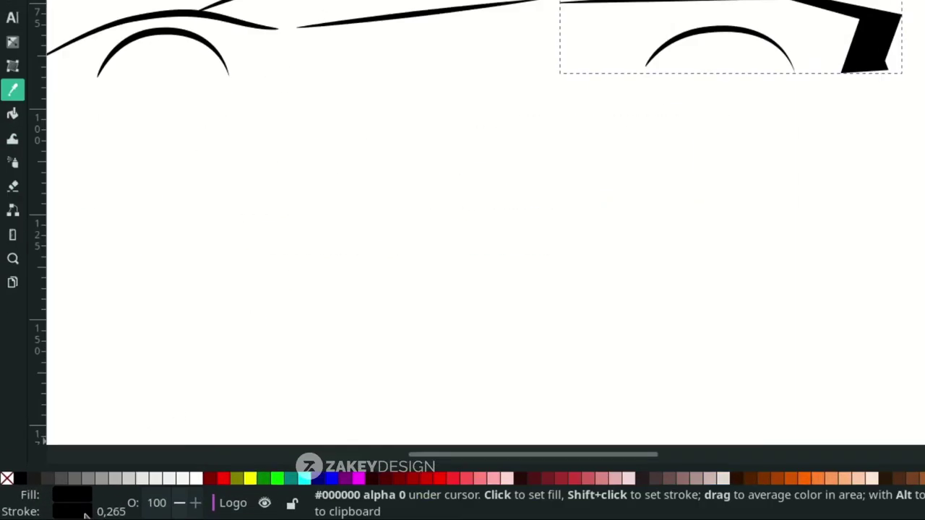
right_click(43, 515)
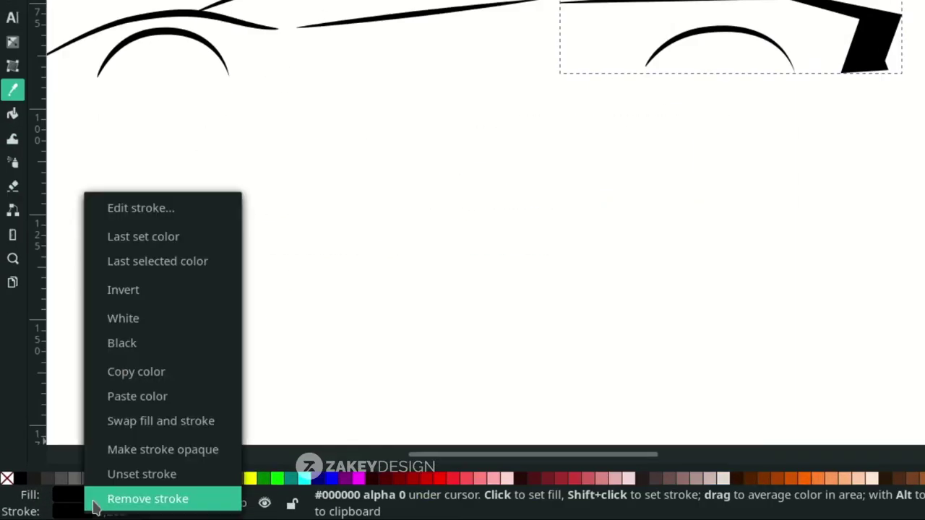
left_click(57, 508)
scroll(238, 336, "left", 2)
Delete the middle node on the spoiler's top edge and curve that edge inward.
key("n")
scroll(549, 231, "right", 1)
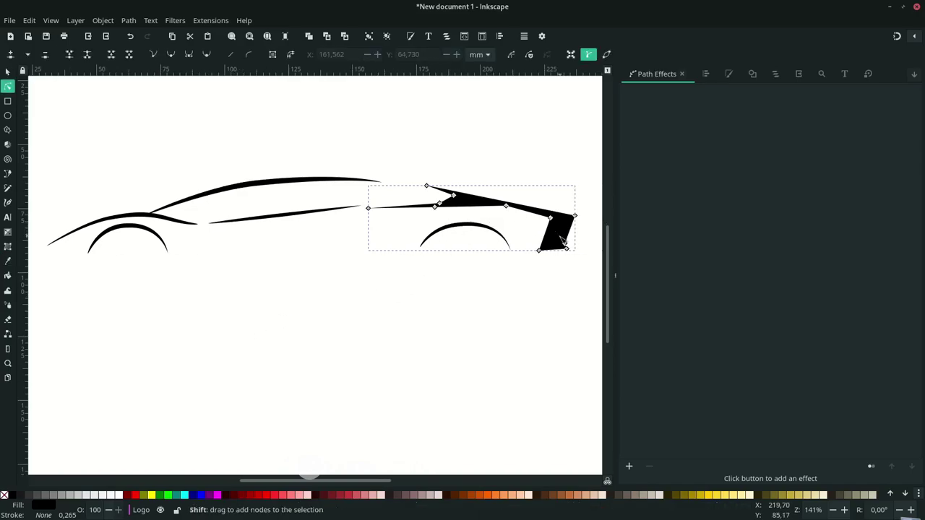
scroll(462, 253, "right", 4)
left_click(390, 207)
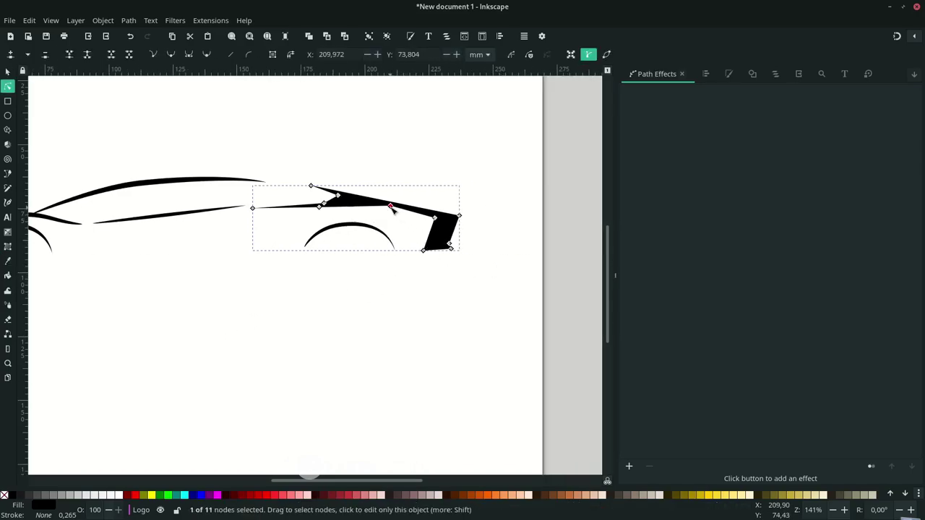
key("Delete")
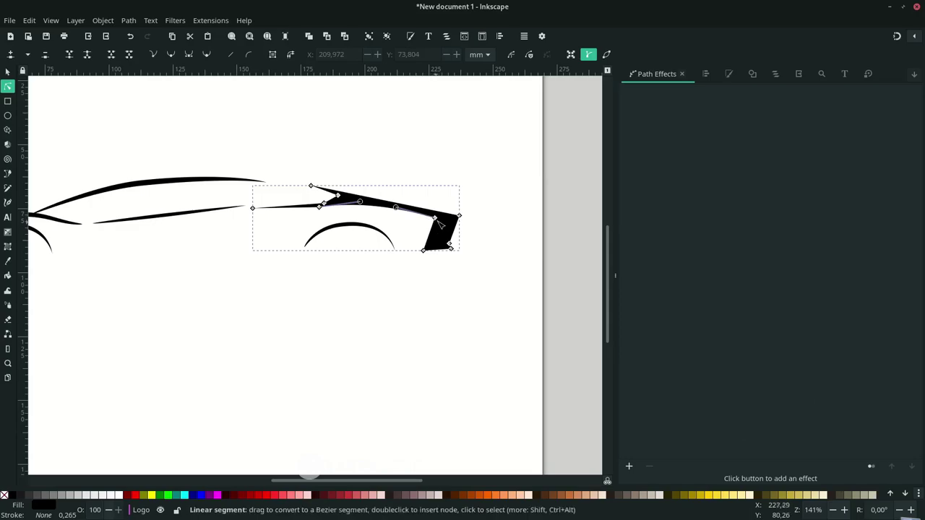
key("Delete")
left_click_drag(440, 223, 484, 201)
key("Escape")
key("5")
key("s")
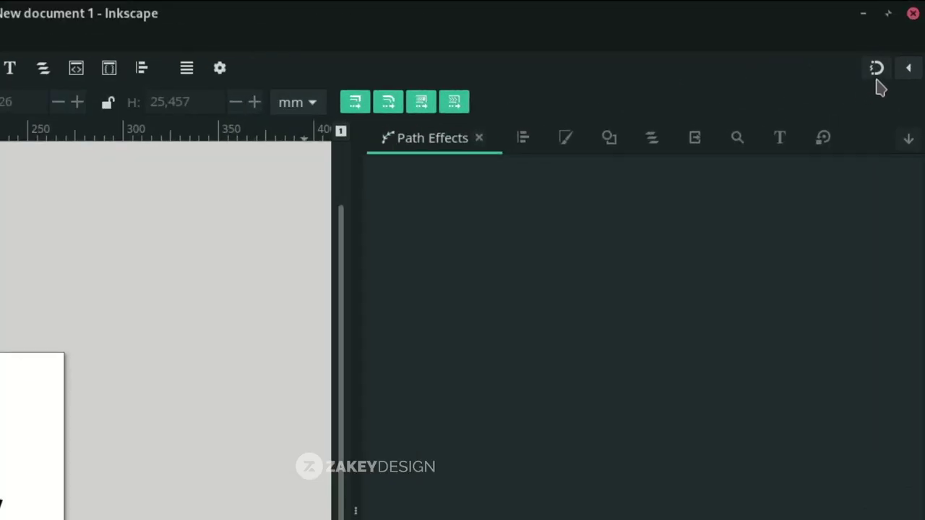
With snapping on, draw a page-sized background rectangle and lower it to the bottom.
left_click(875, 78)
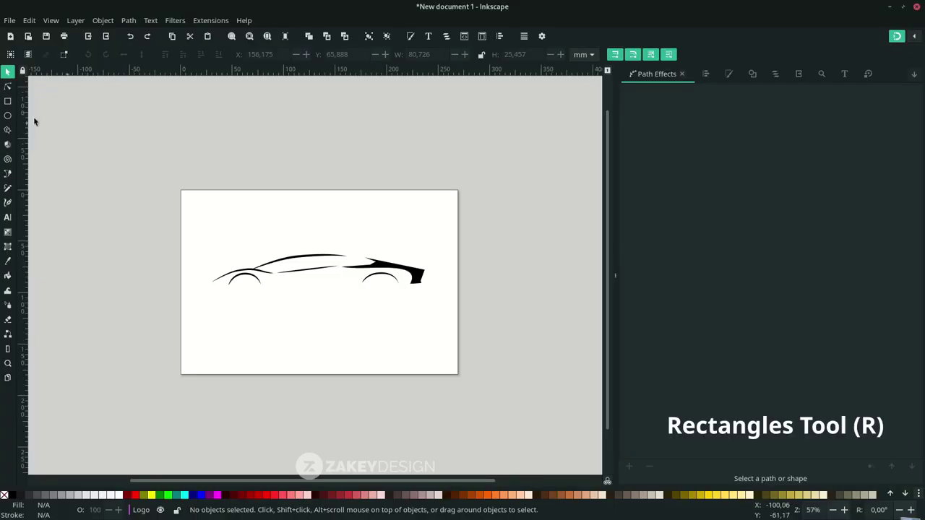
left_click(10, 102)
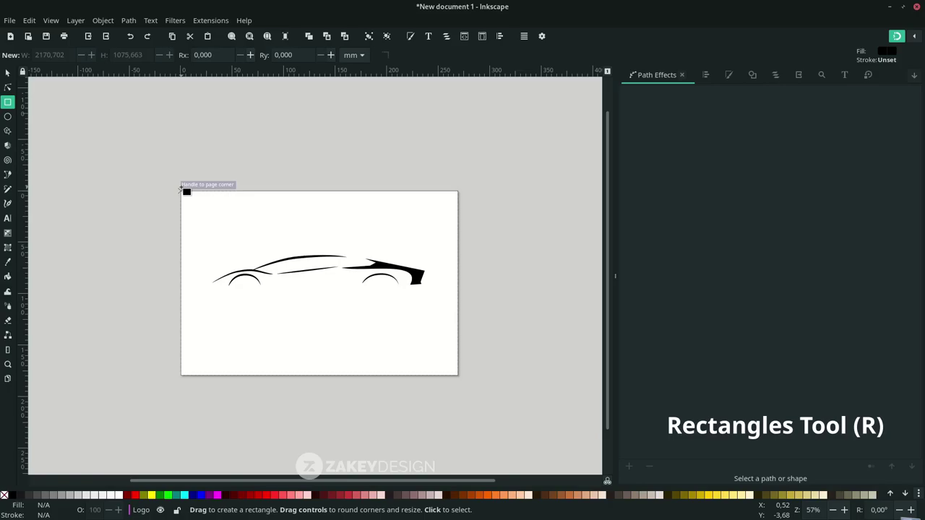
left_click_drag(180, 190, 458, 375)
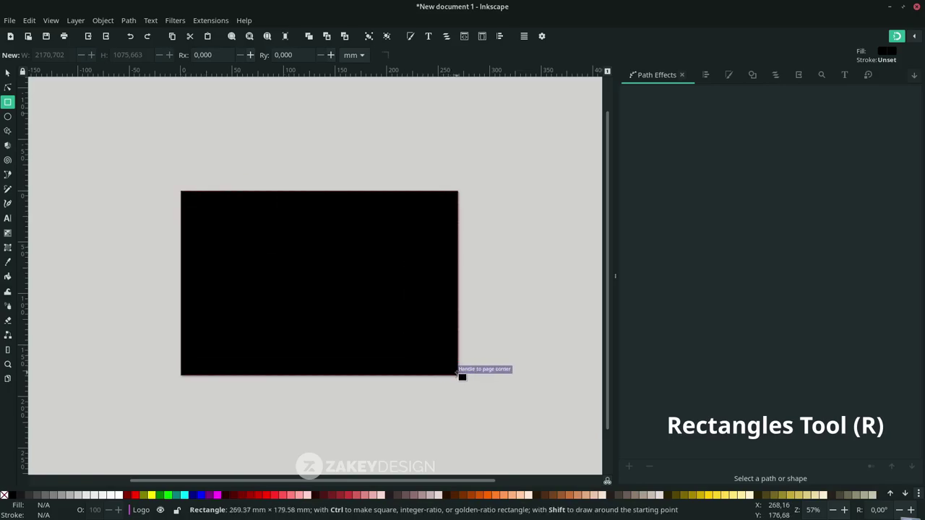
key("s")
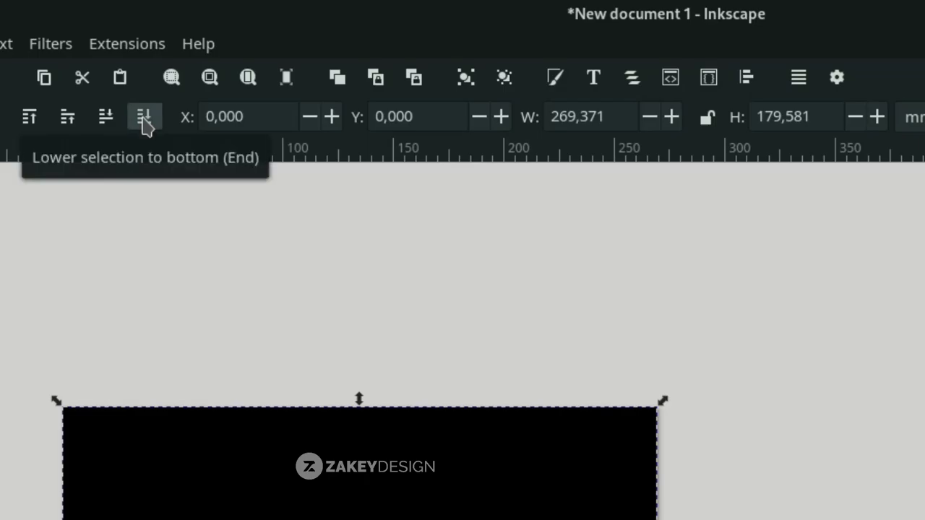
left_click(220, 58)
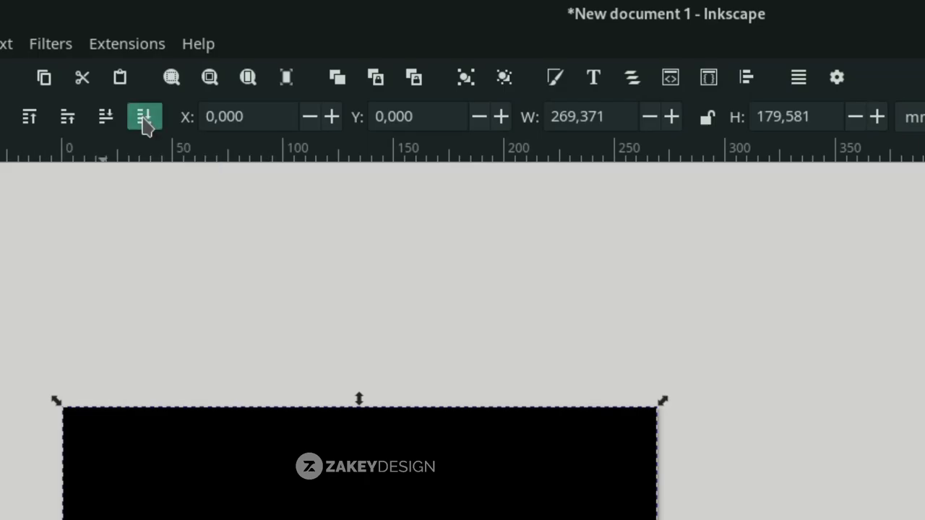
Make all of the car's paths white.
left_click_drag(507, 349, 163, 207)
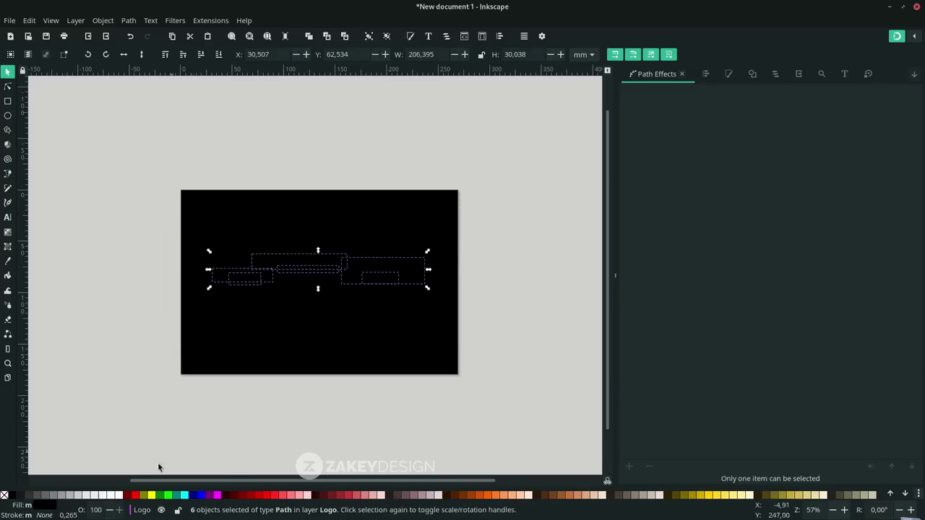
left_click(116, 495)
left_click(345, 441)
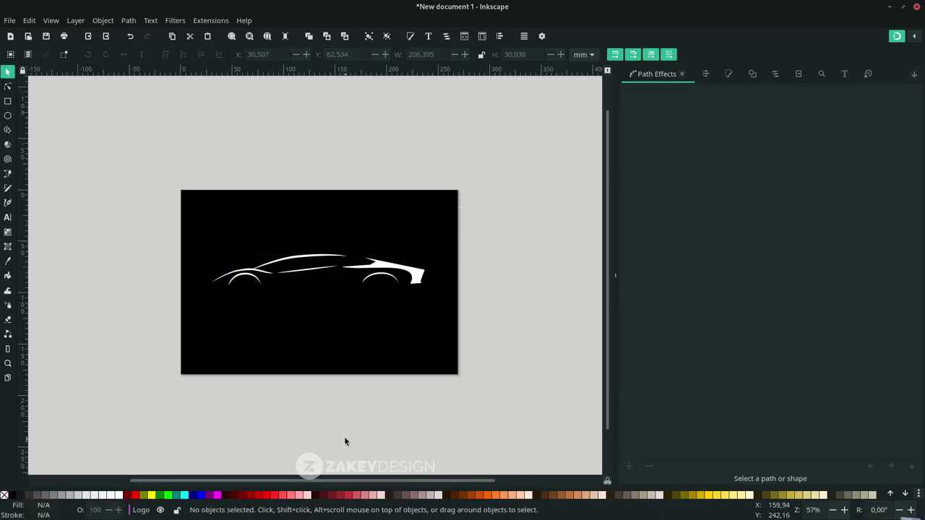
Fill the car's rear section and wheel arches red.
left_click(414, 276)
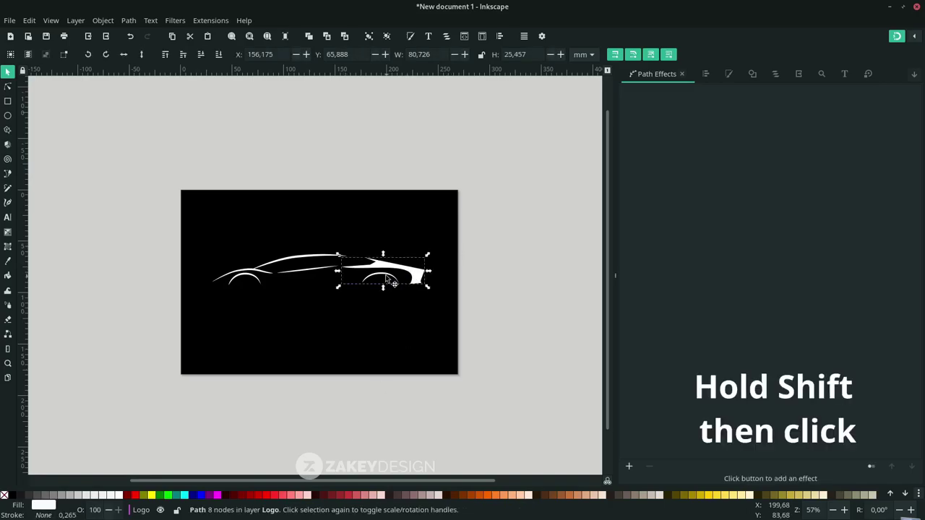
scroll(387, 279, "up", 2)
left_click(387, 279, "shift")
scroll(337, 313, "up", 1)
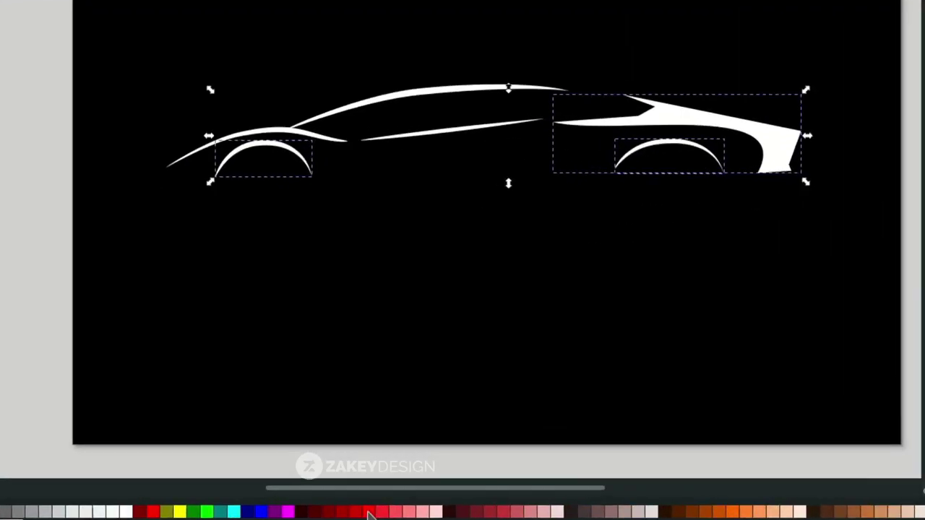
left_click(369, 513)
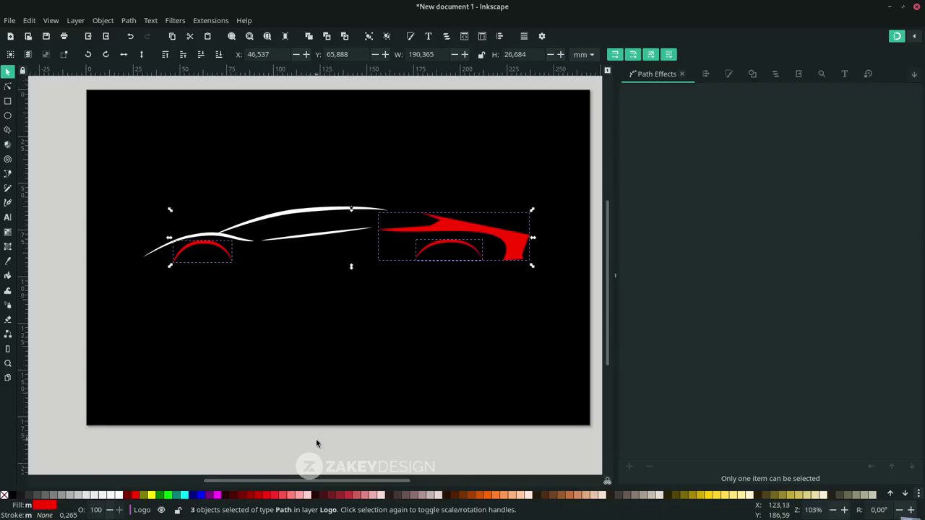
left_click(318, 451)
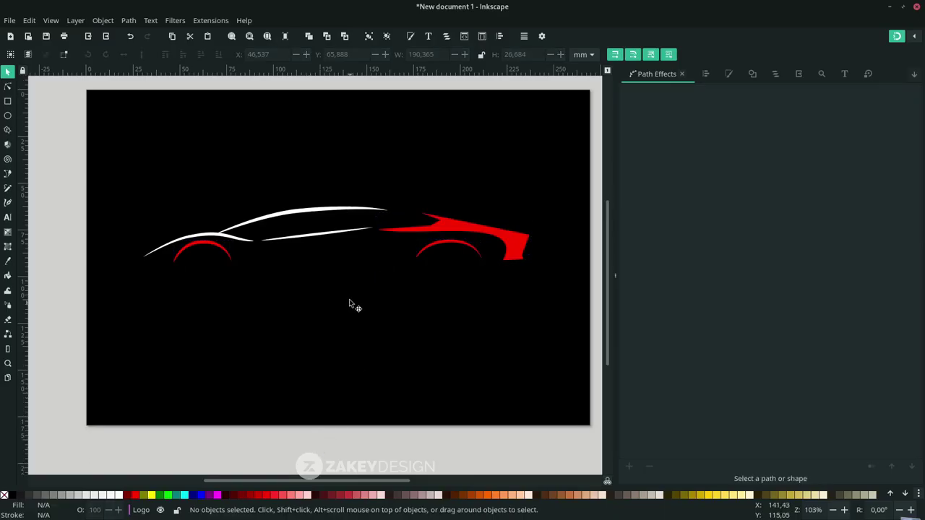
double_click(325, 214)
Raise a roof-line node, reshape the roof curve, and delete a node on the lower body line.
scroll(339, 222, "up", 2)
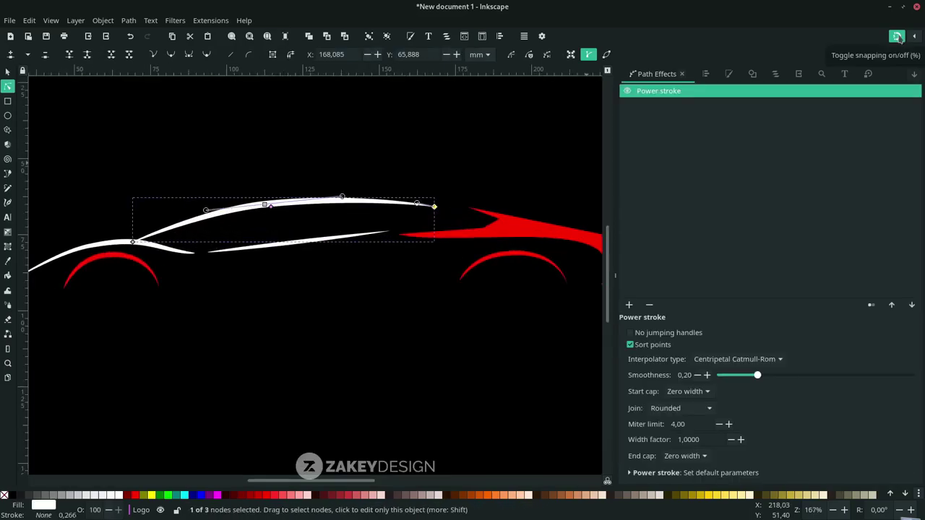
left_click_drag(268, 208, 270, 198)
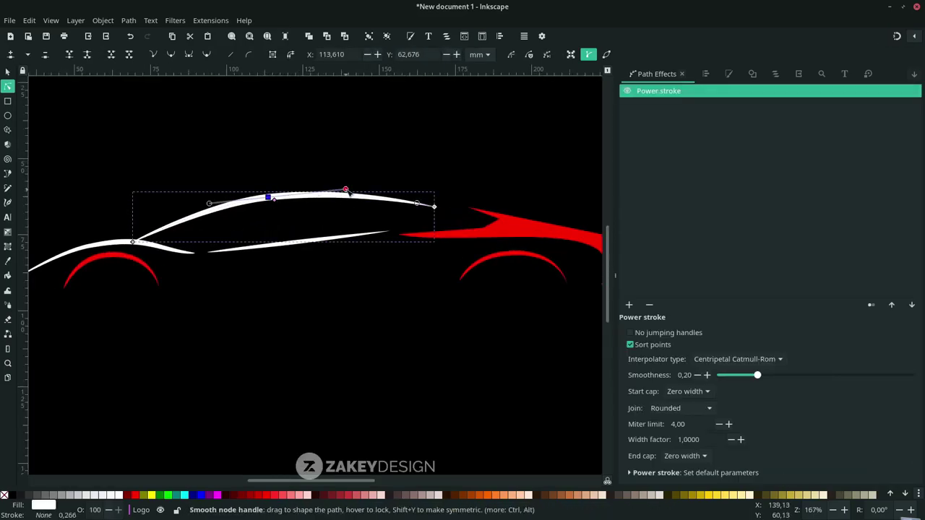
left_click_drag(340, 188, 370, 189)
left_click(388, 232)
left_click_drag(390, 233, 394, 237)
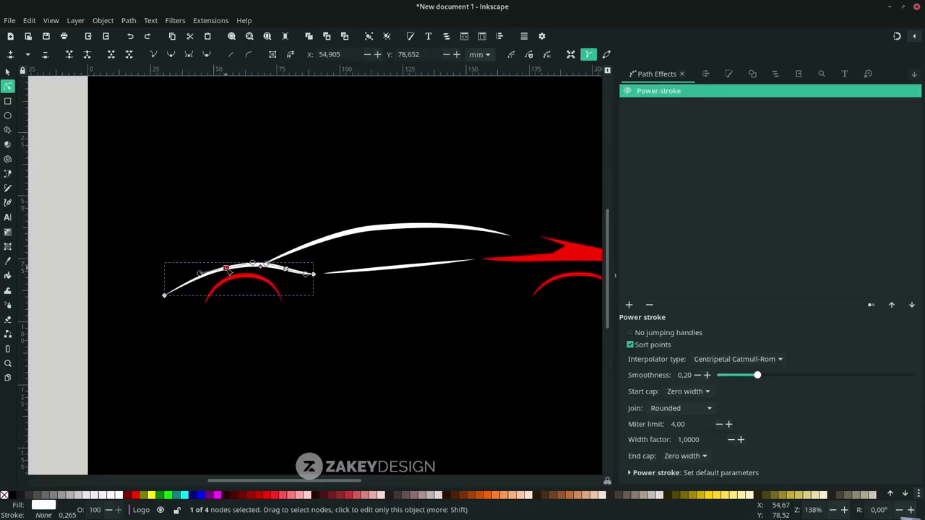
key("Delete")
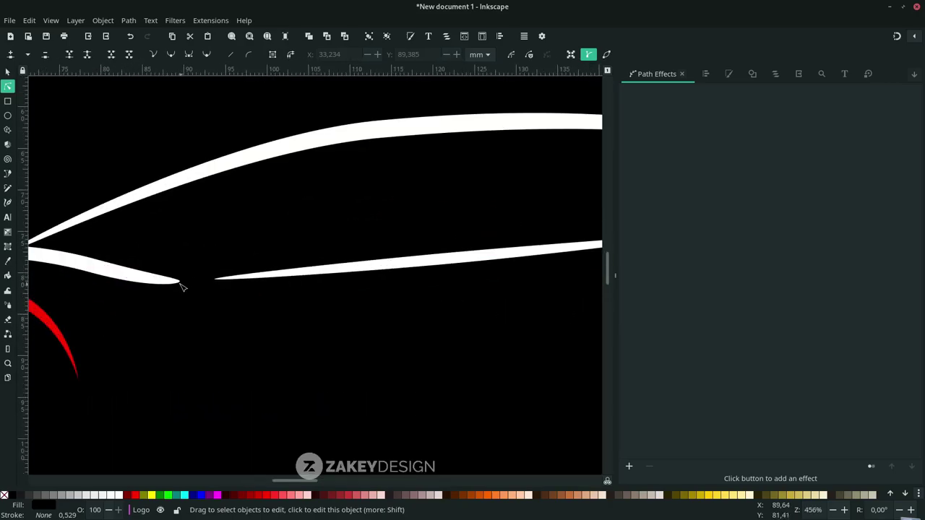
Check the front line, then reshape the red rear wheel arch's middle node and right curve.
left_click(182, 287)
scroll(123, 285, "left", 1)
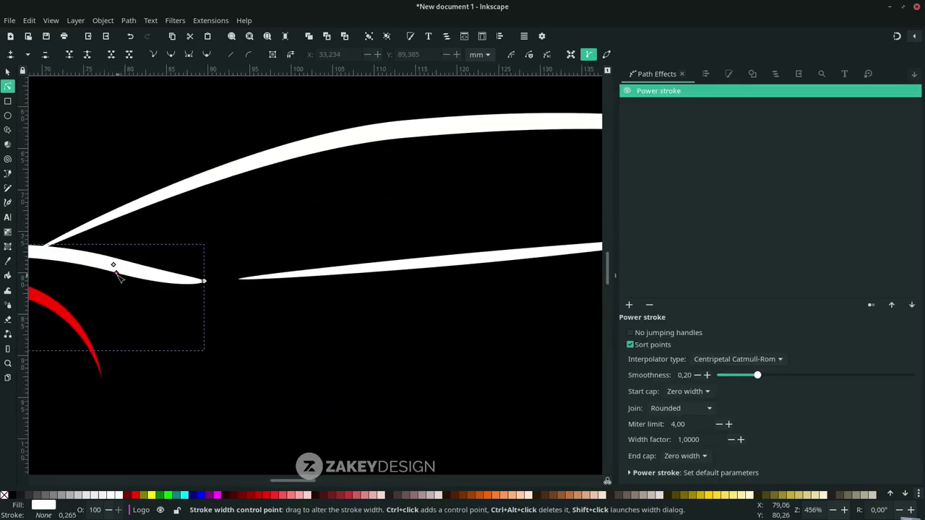
scroll(106, 289, "down", 1, "ctrl")
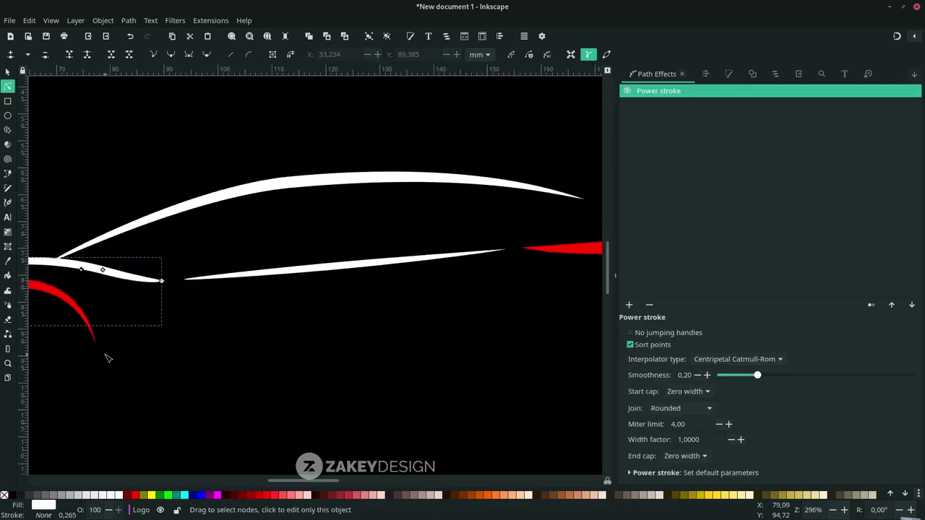
scroll(108, 361, "down", 1, "ctrl")
scroll(130, 405, "down", 1, "ctrl")
scroll(153, 428, "down", 1, "ctrl")
left_click(267, 333)
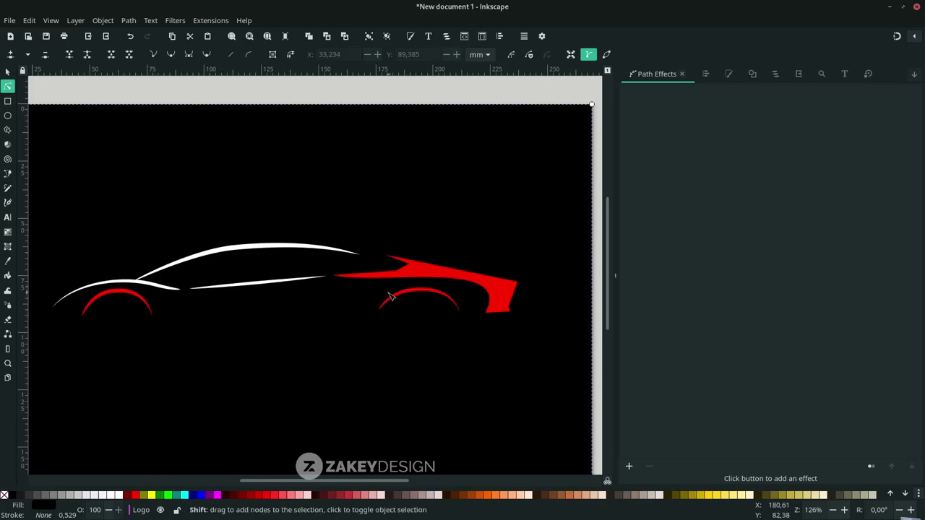
scroll(389, 296, "up", 2, "ctrl")
left_click(310, 291)
left_click_drag(310, 291, 287, 285)
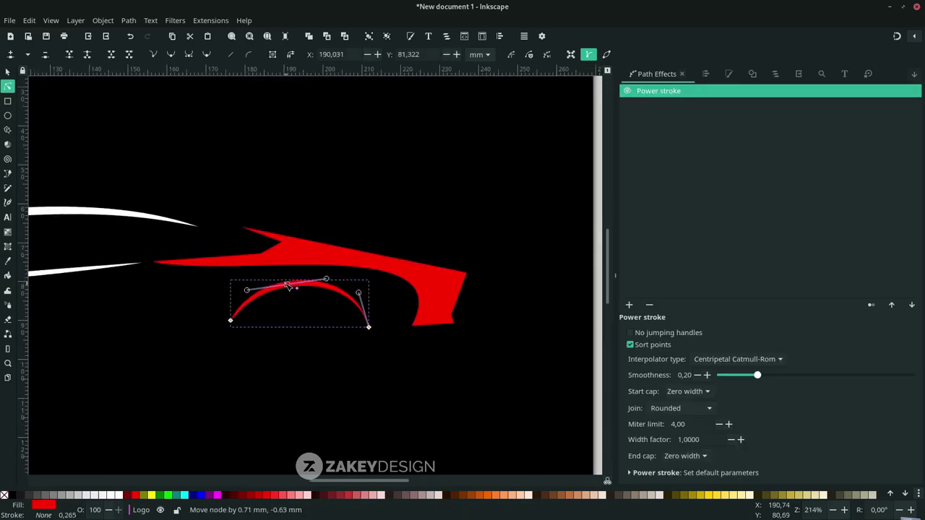
left_click_drag(358, 293, 355, 295)
key("Escape")
Place a text box below the car.
scroll(254, 367, "down", 2, "ctrl")
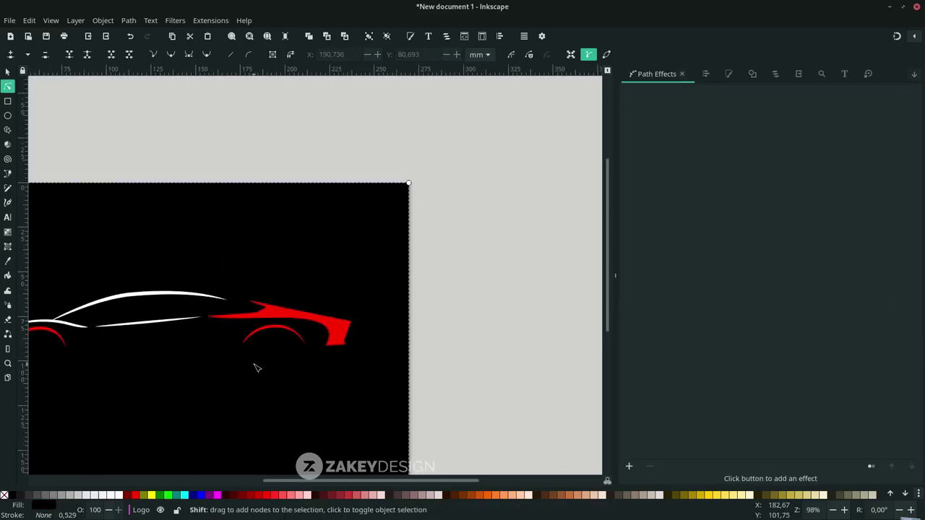
scroll(253, 367, "down", 2, "ctrl")
key("t")
left_click(293, 347)
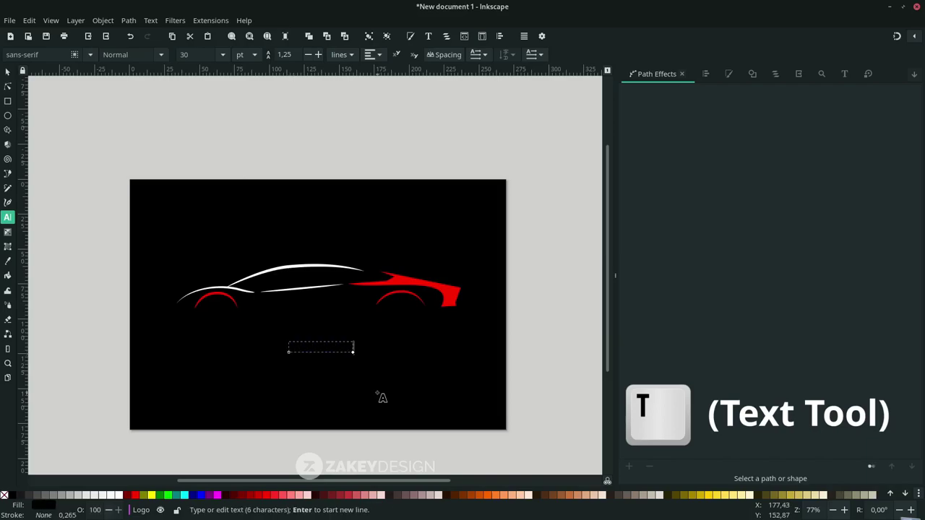
Type AUTOMOTIVE in white and set it in the Anton font.
left_click(122, 495)
type("AUTOMOTIVE")
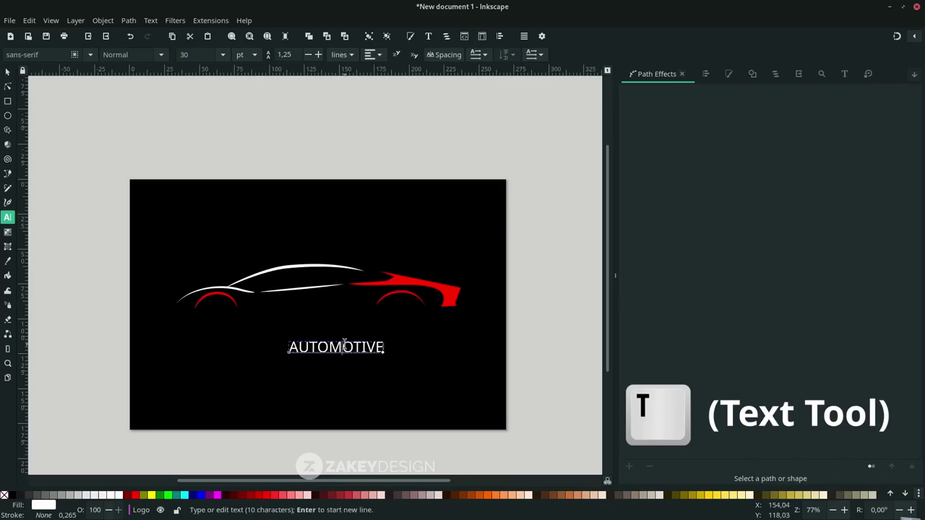
double_click(343, 346)
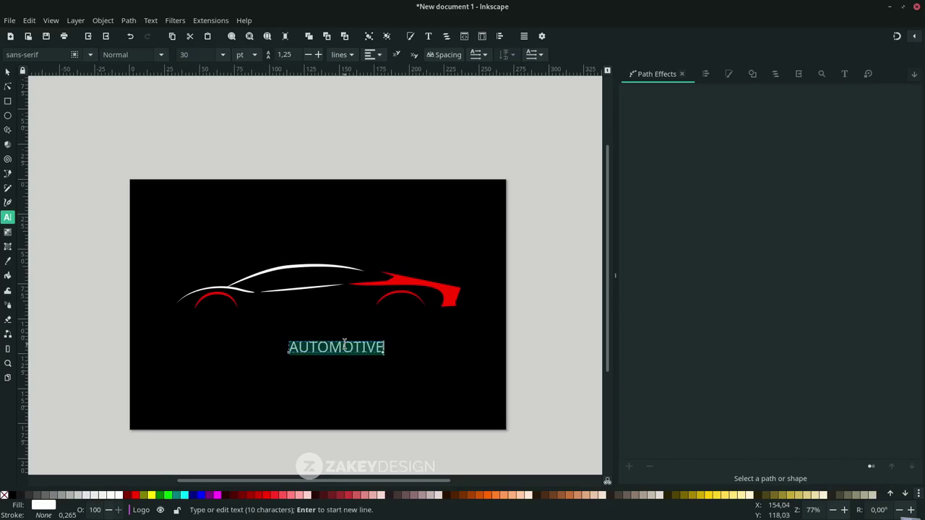
triple_click(40, 55)
type("Anton")
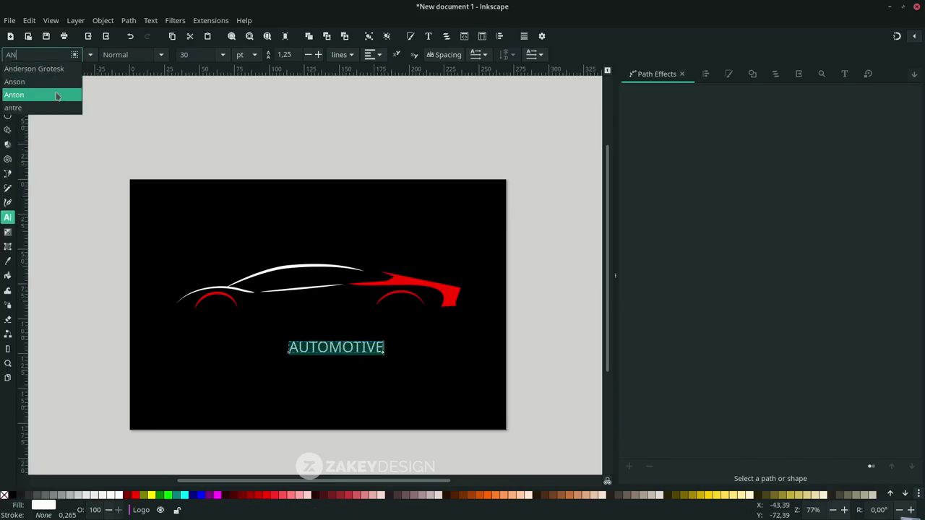
left_click(61, 98)
left_click(329, 350)
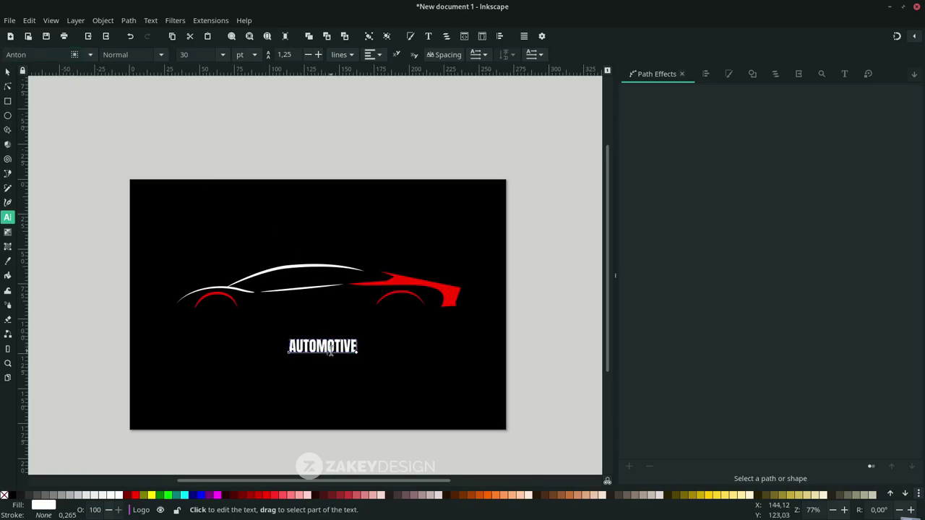
Set AUTOMOTIVE's letter spacing to 5.
double_click(330, 350)
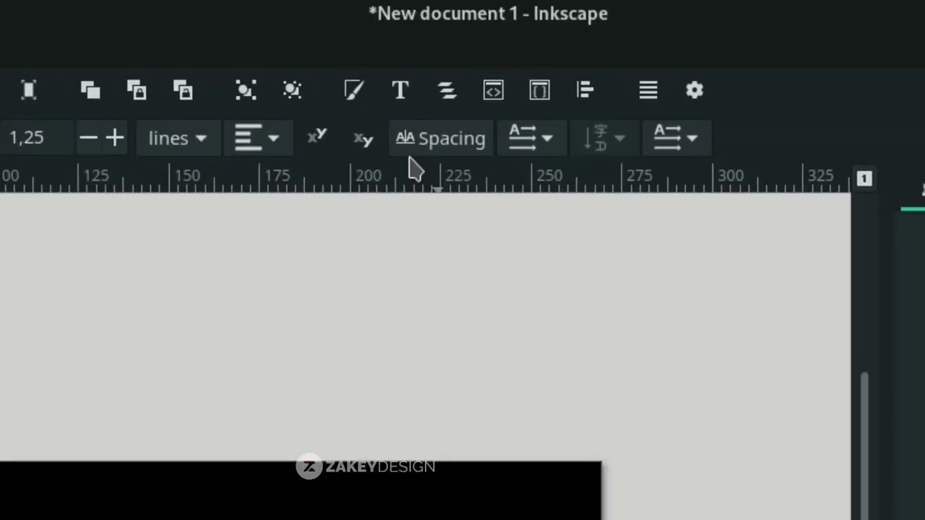
left_click(438, 58)
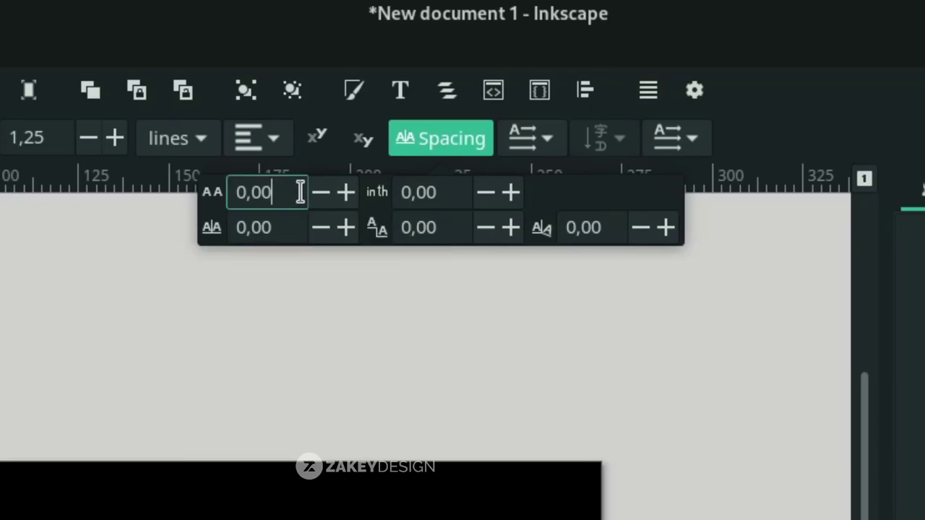
left_click_drag(300, 192, 208, 192)
type("5")
key("Return")
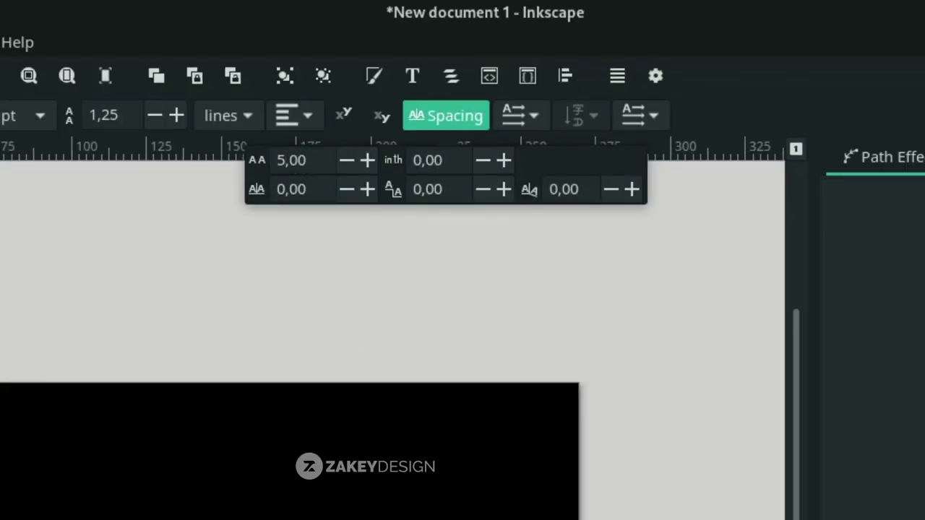
Scale AUTOMOTIVE up to about 112 mm wide.
key("s")
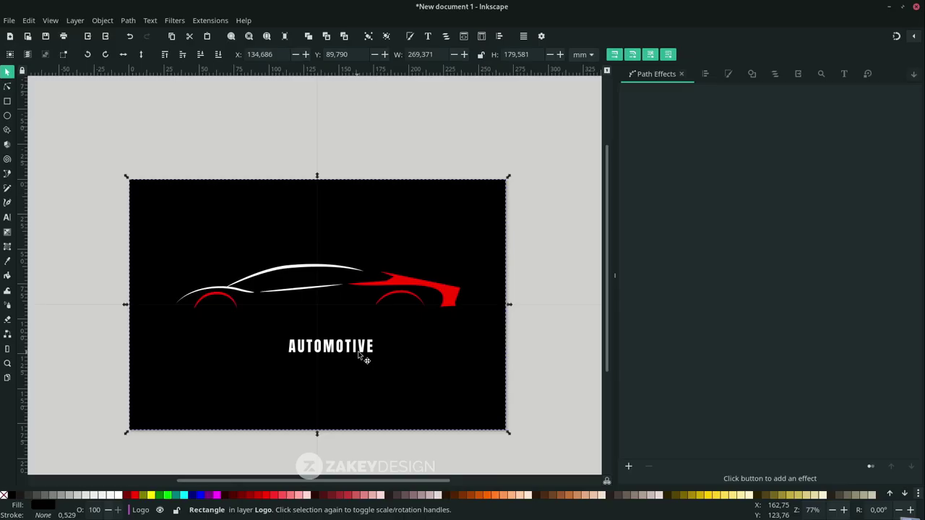
left_click(364, 354)
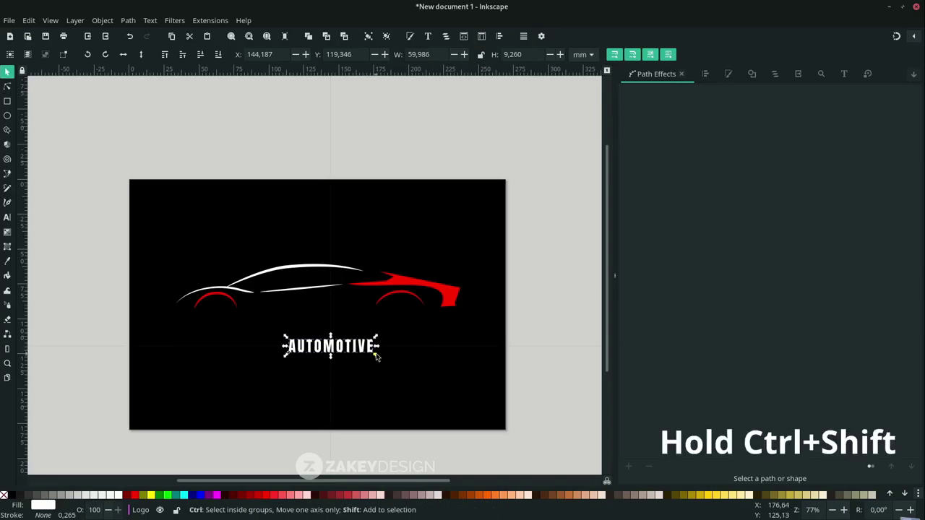
mouse_move(375, 355)
left_mouse_down()
mouse_move(408, 365)
mouse_move(348, 355)
left_mouse_up()
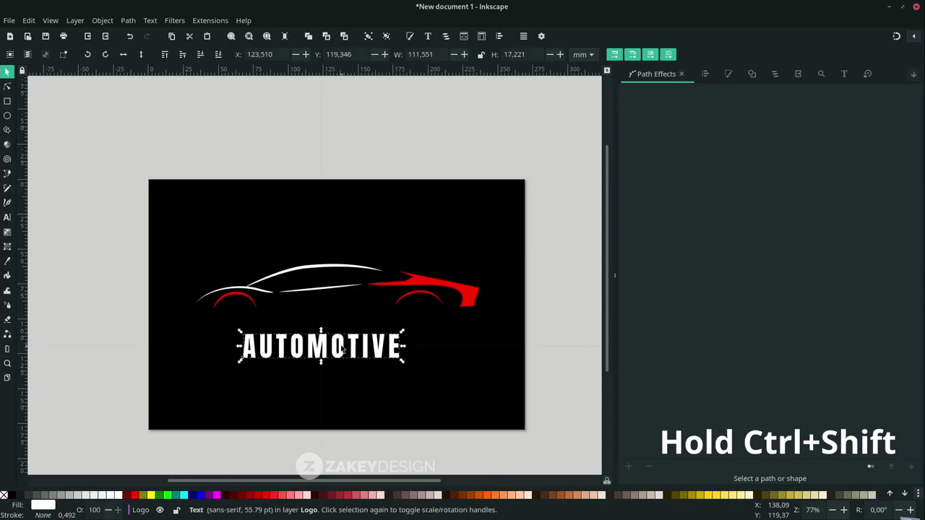
scroll(345, 350, "up", 2)
Slant AUTOMOTIVE into italics, enlarge it to about 136.6 mm, and duplicate it.
left_click(330, 326)
left_click(344, 335)
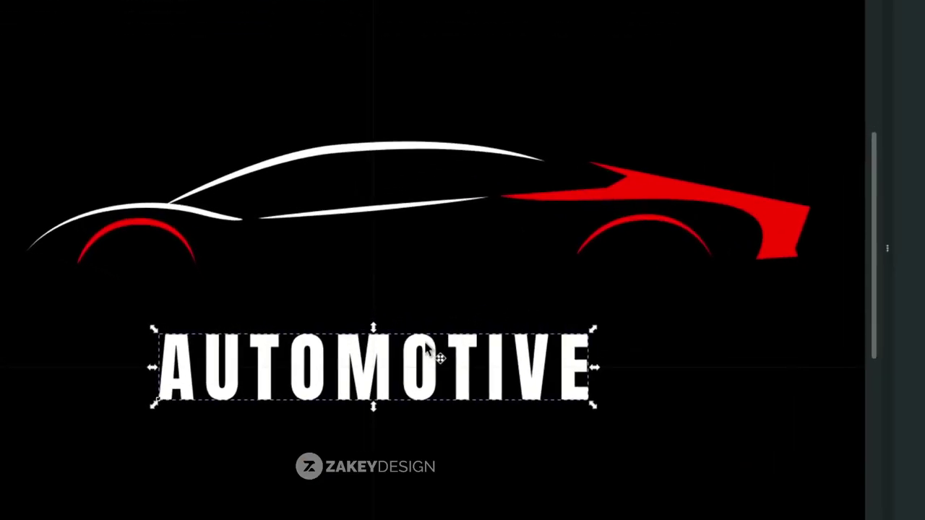
left_click(433, 359)
left_click_drag(373, 328, 383, 328)
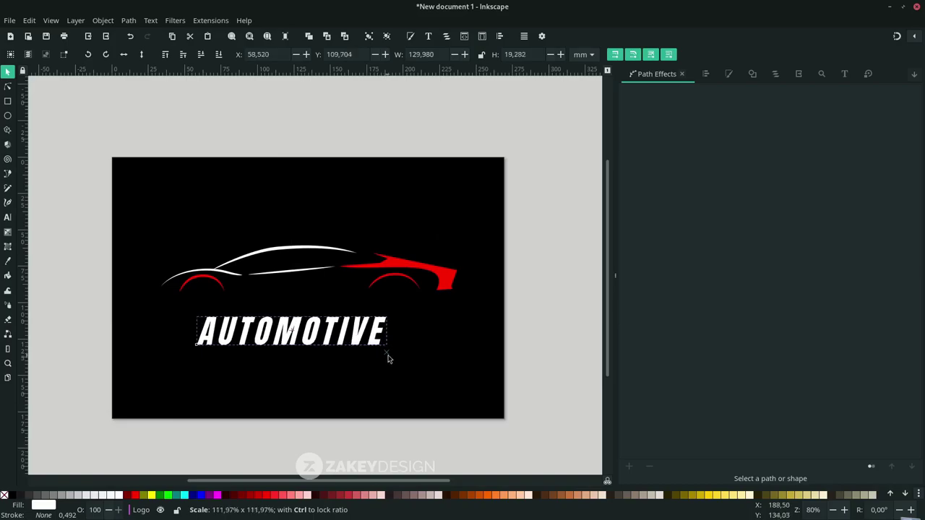
left_click_drag(375, 344, 399, 342)
key("ctrl+d")
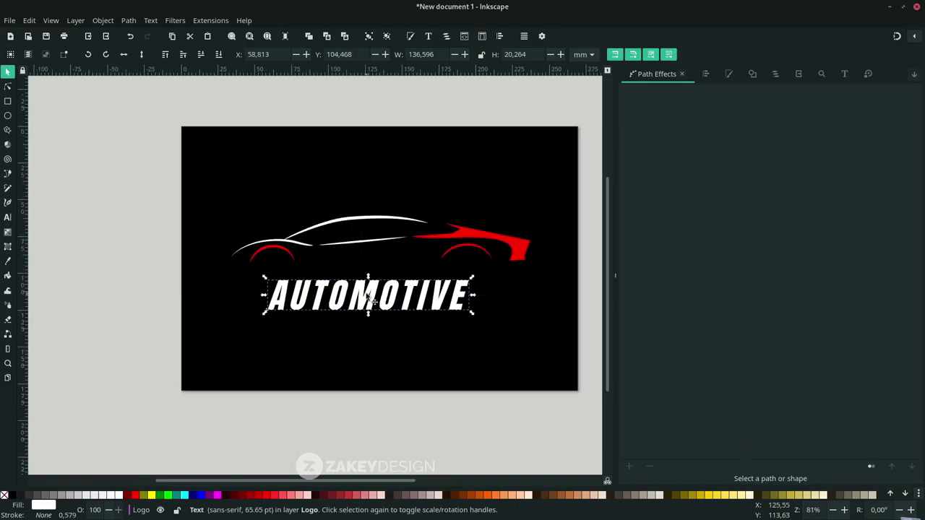
Move the copy below AUTOMOTIVE and retype it as TAGLINE HERE.
left_click_drag(361, 302, 361, 342)
key("t")
key("ctrl+a")
type("TAG")
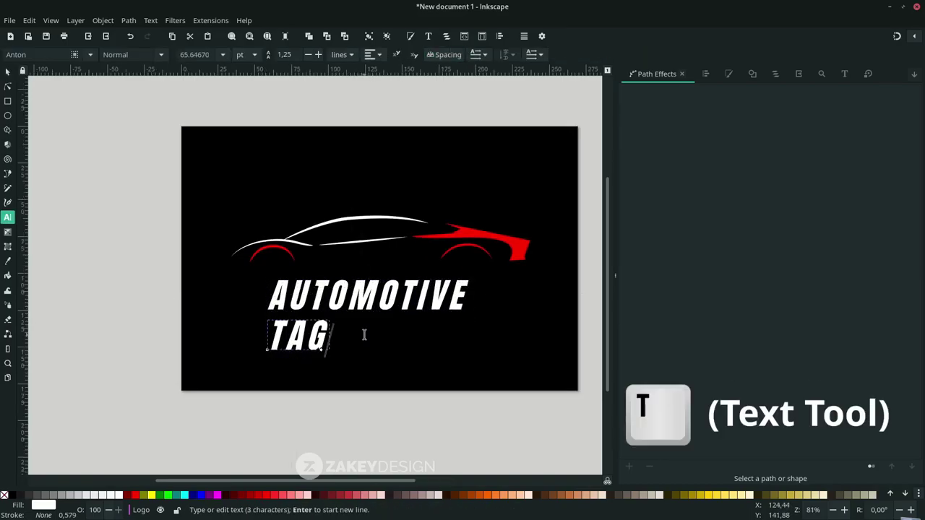
type("LINE HERE")
key("ctrl+a")
Colour the tagline with the car's red, shrink it, and tuck it under AUTOMOTIVE.
key("d")
left_click(477, 246)
key("s")
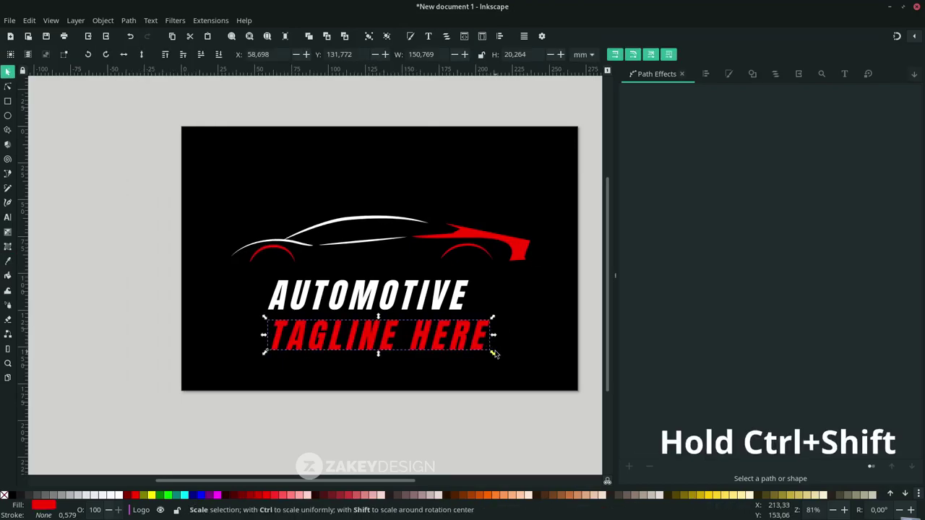
mouse_move(497, 354)
left_mouse_down()
mouse_move(459, 333)
mouse_move(470, 338)
left_mouse_up()
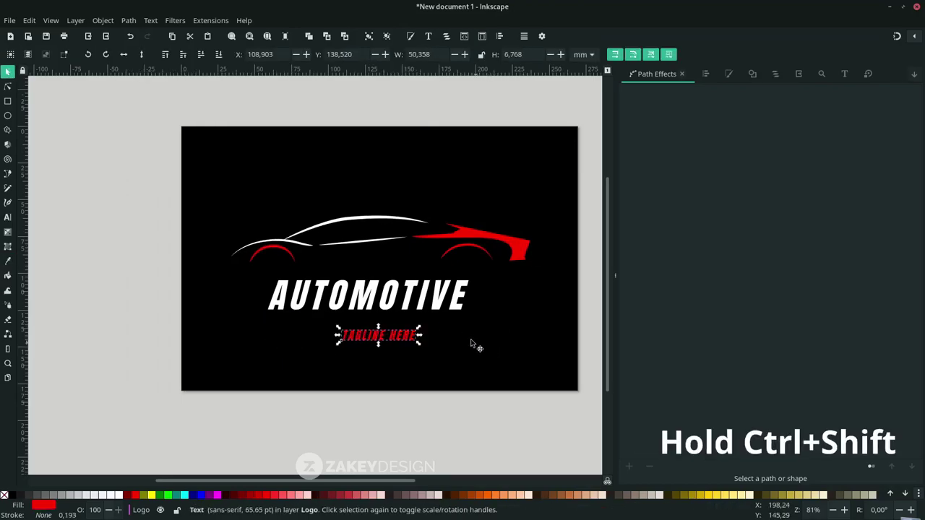
left_click_drag(396, 338, 382, 327)
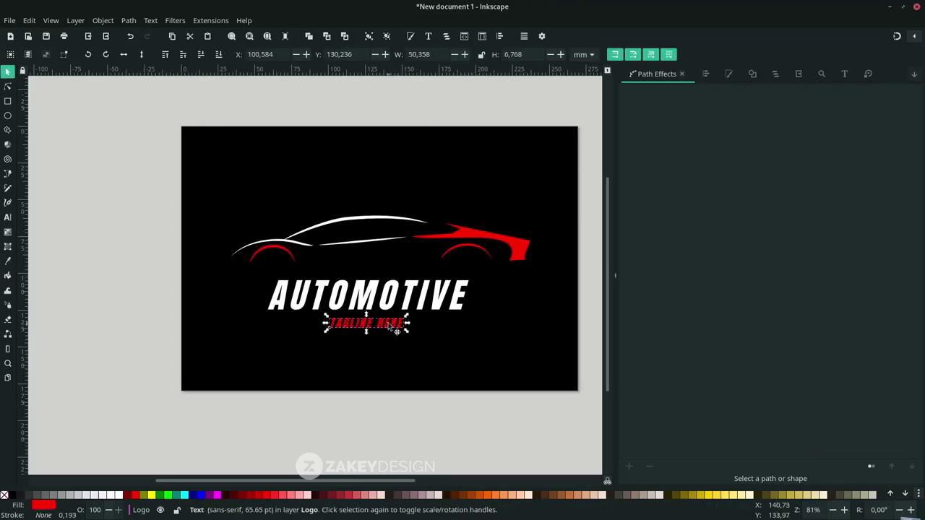
Tighten AUTOMOTIVE's letter spacing and adjust the tagline's letter spacing.
scroll(405, 347, "down", 1)
left_click(433, 386)
scroll(425, 398, "up", 1)
double_click(378, 317)
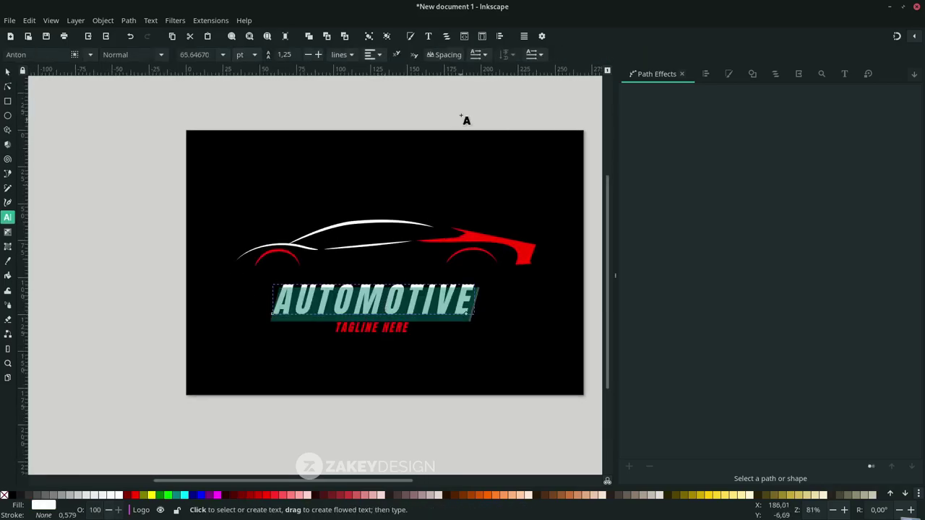
left_click(444, 55)
type("4")
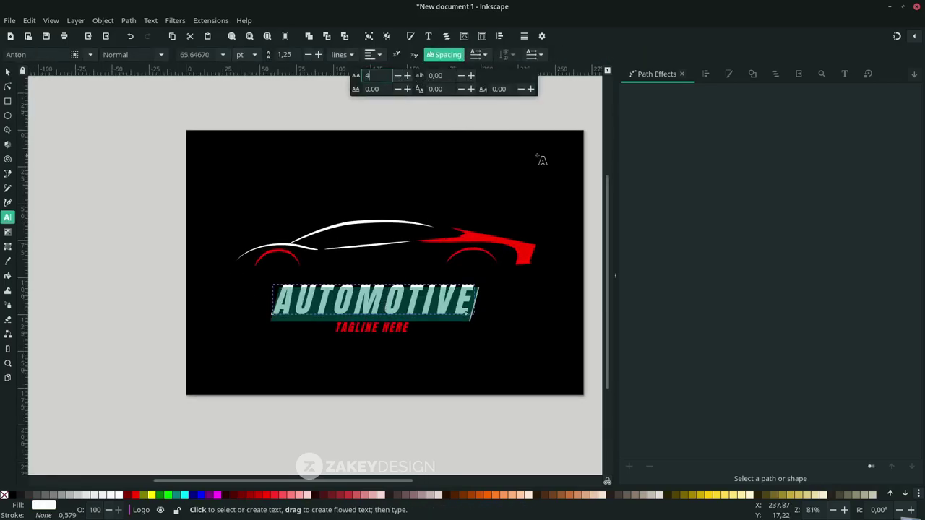
key("Return")
left_click(377, 326)
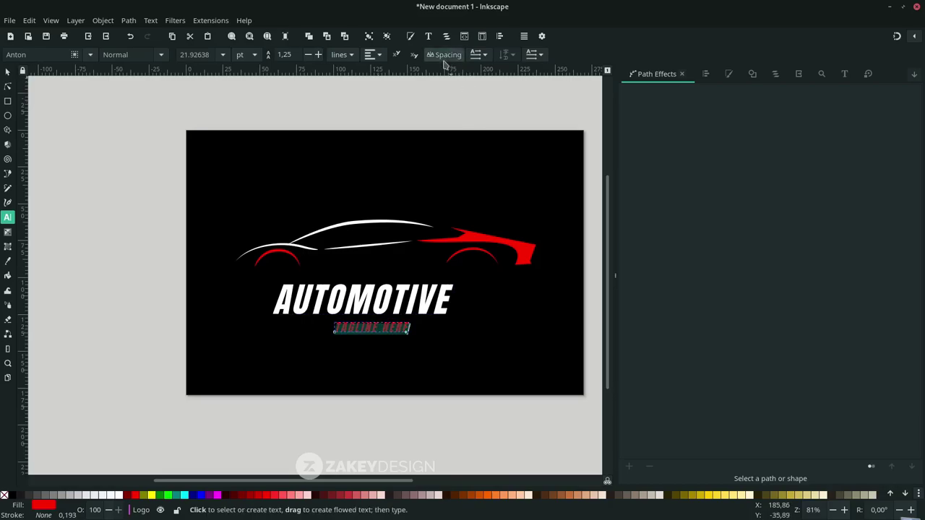
left_click(444, 54)
left_click(7, 72)
Shift AUTOMOTIVE about 13 mm right, then enlarge and reposition both text lines together.
left_click(477, 347)
left_click(448, 300)
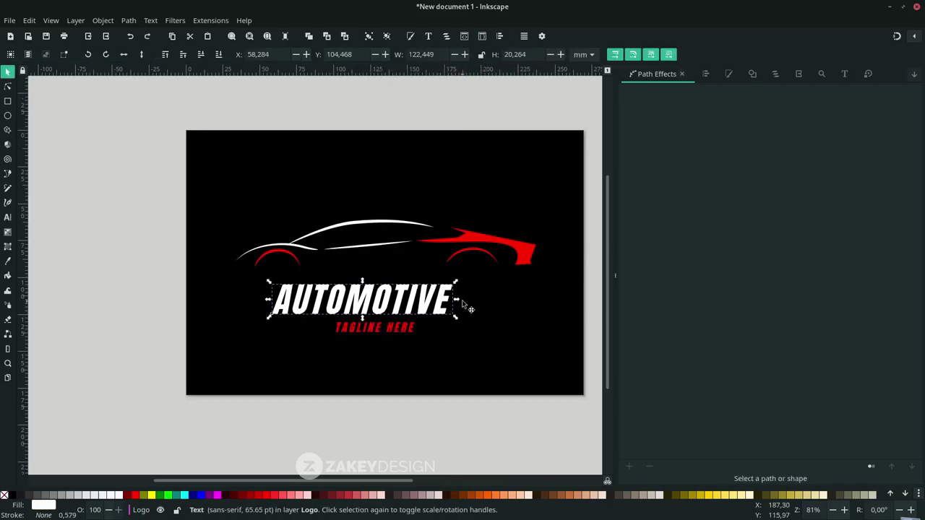
left_click_drag(428, 307, 450, 308)
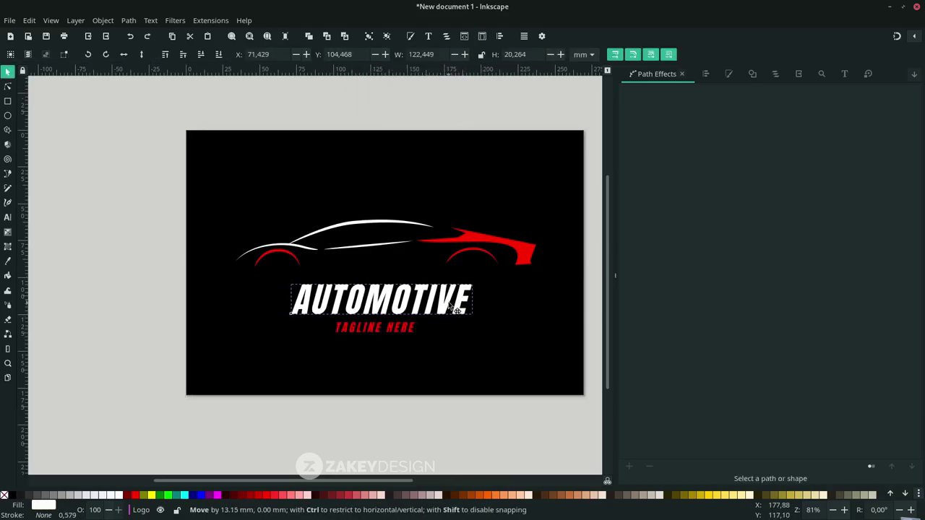
scroll(450, 308, "down", 2, "ctrl")
left_click_drag(546, 376, 296, 281)
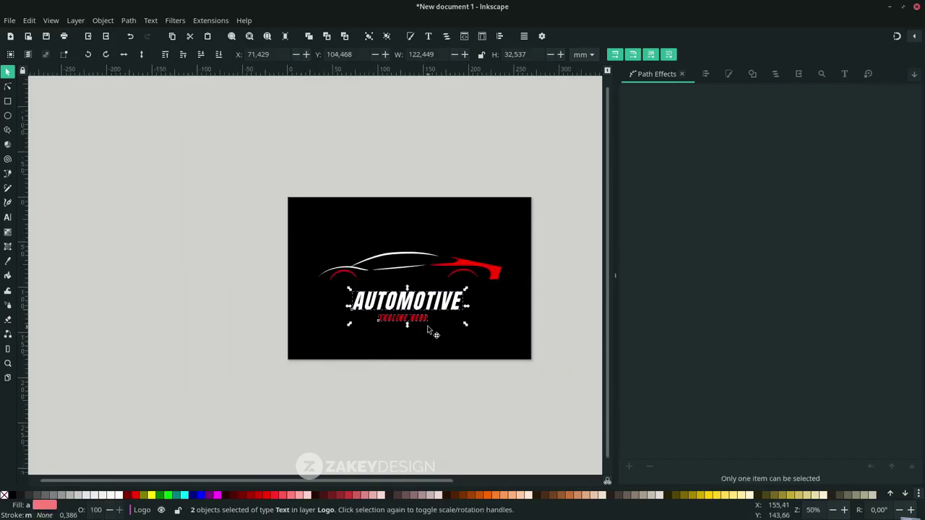
mouse_move(465, 325)
left_mouse_down()
mouse_move(477, 329)
mouse_move(453, 307)
left_mouse_up()
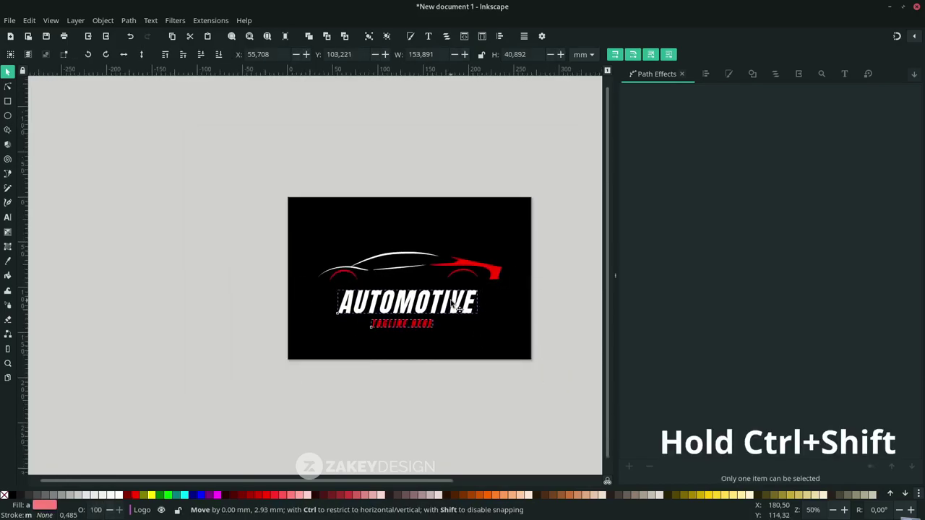
left_click(484, 354)
left_click(490, 364)
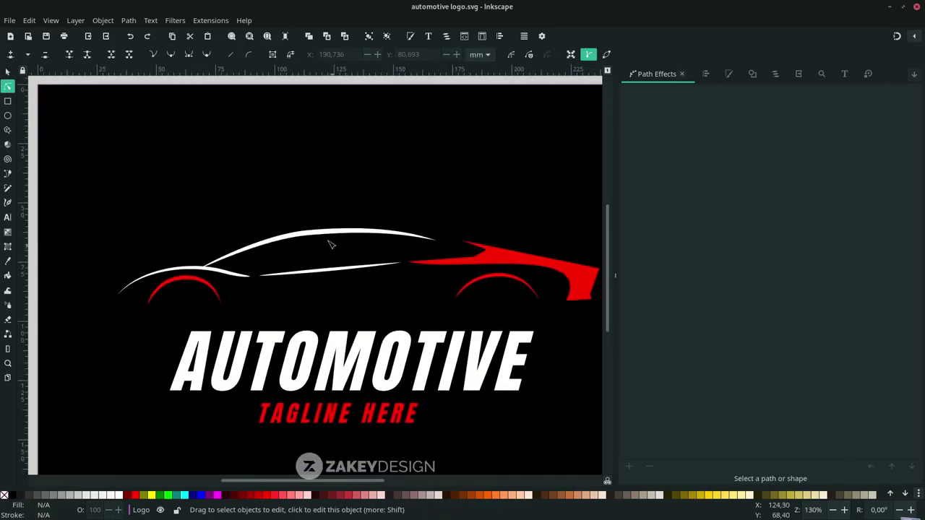
Inspect the roofline, front body, side line and both wheel arch strokes.
left_click(313, 233)
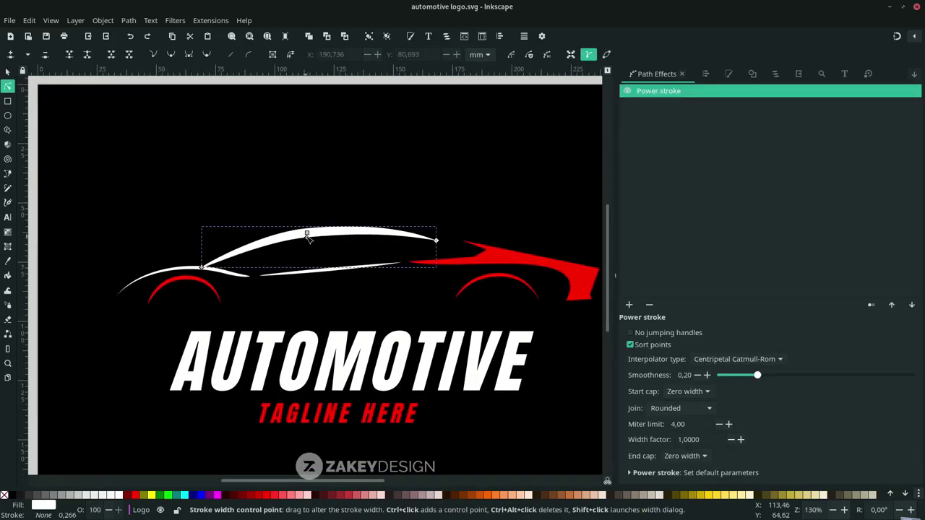
left_click(214, 271)
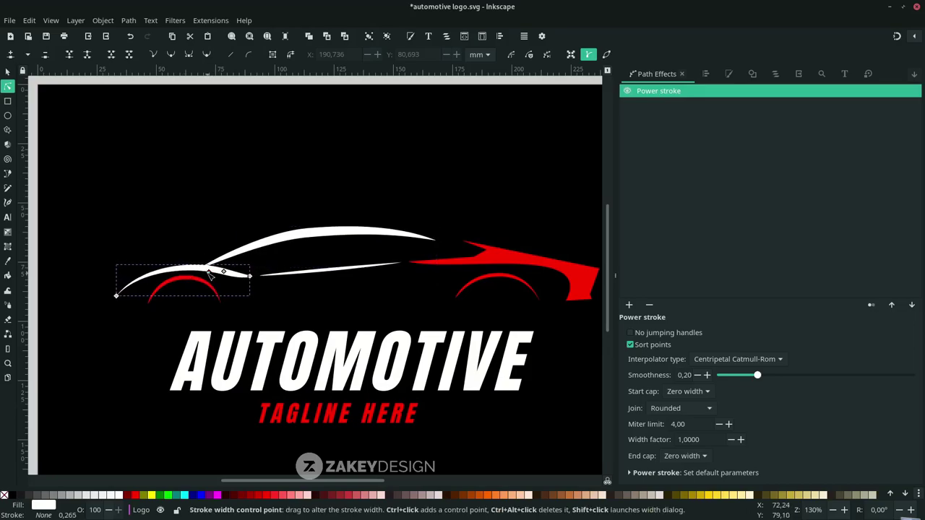
left_click(316, 273)
scroll(330, 273, "right", 3)
left_click(428, 280)
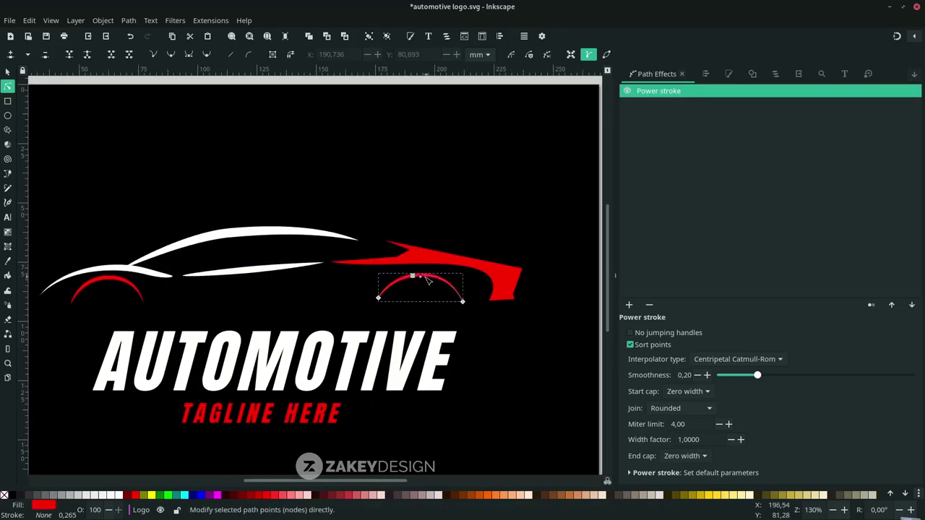
scroll(421, 280, "left", 4)
left_click(185, 283)
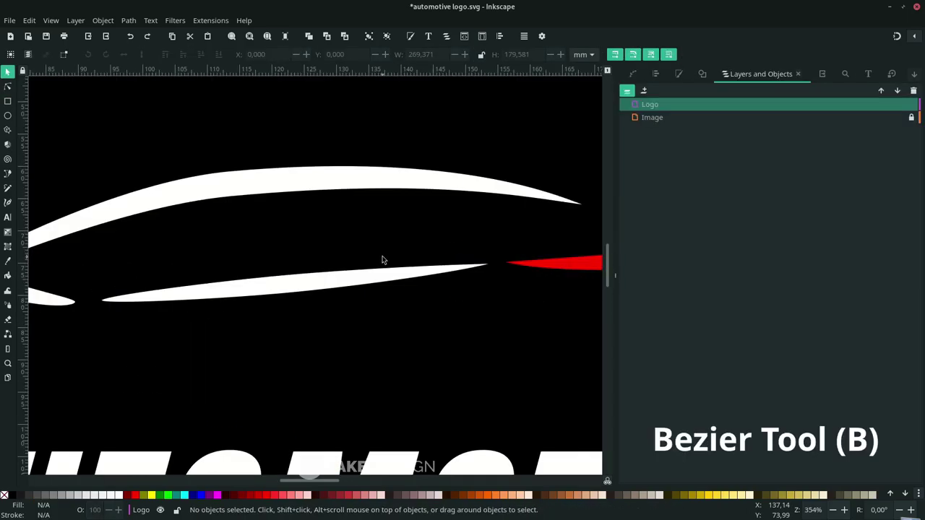
Draw a closed pillar shape from the side line up toward the roof and fill it white.
left_click(388, 270)
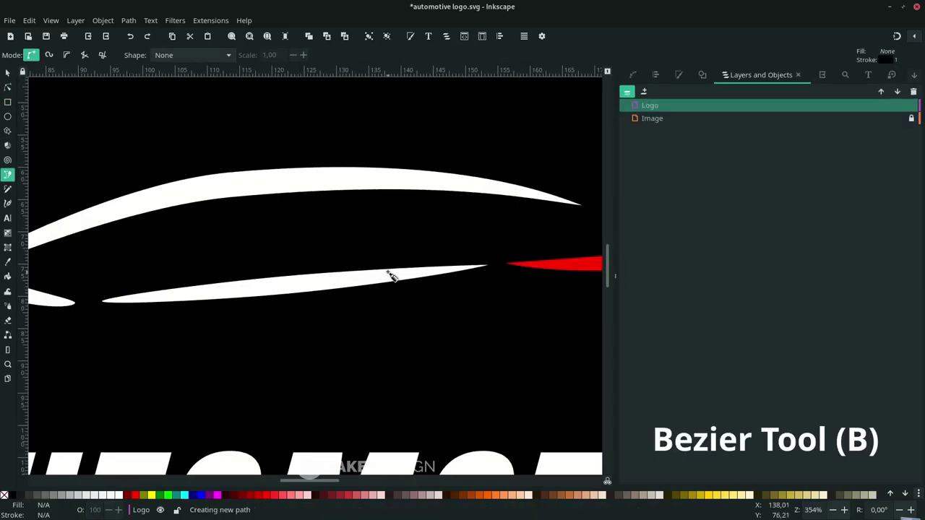
left_click_drag(401, 229, 407, 195)
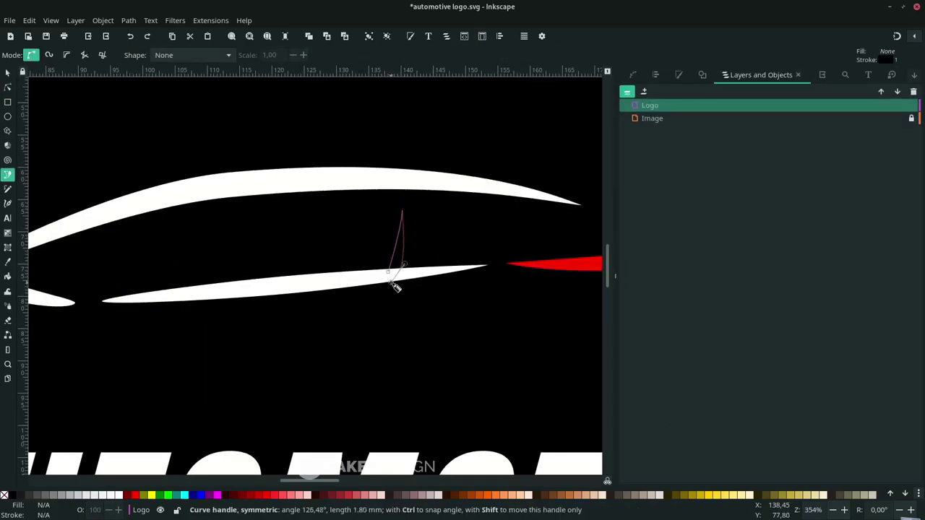
left_click(388, 271)
key("d")
left_click(394, 269)
key("s")
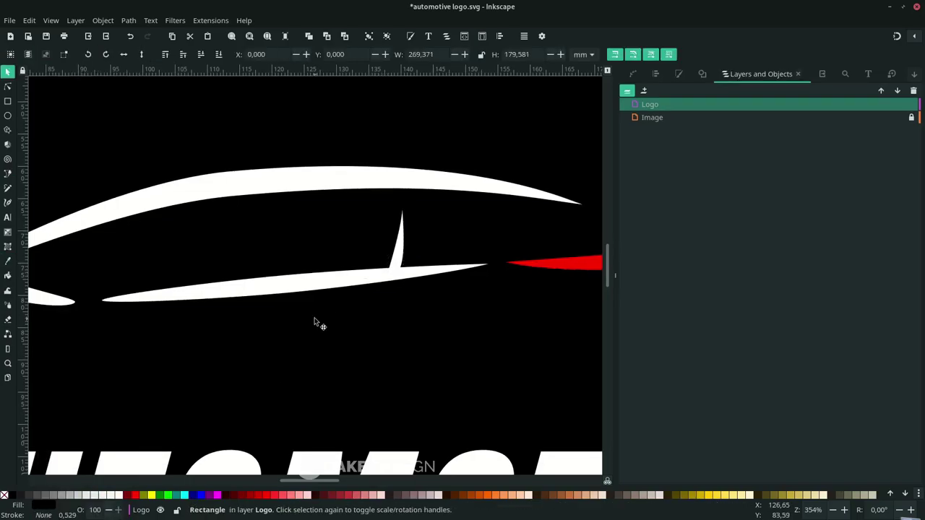
left_click(315, 320)
key("5")
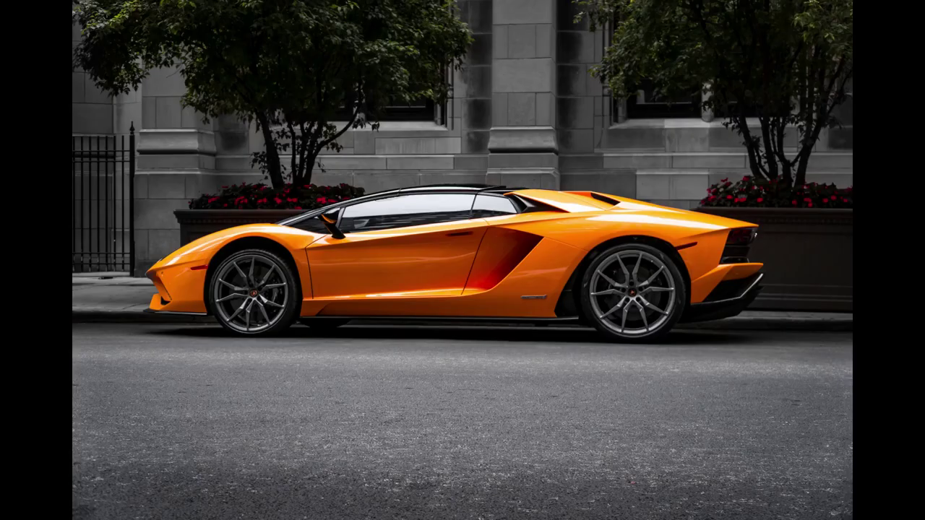